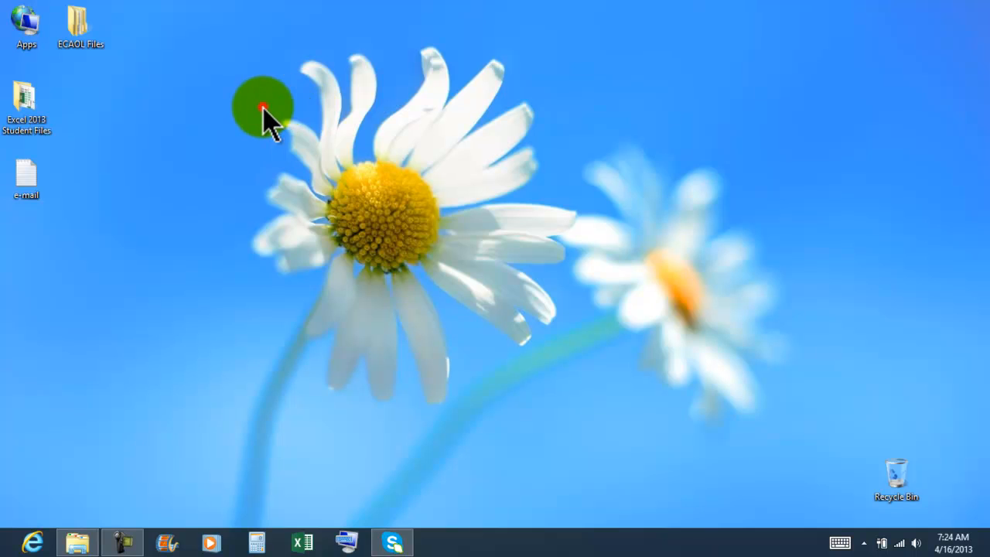
left_click(204, 216)
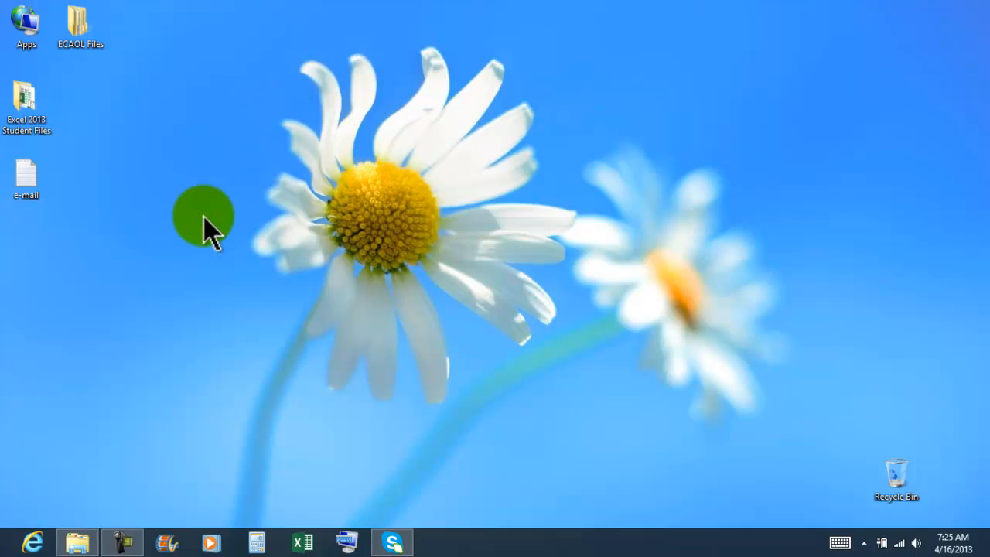
left_click(313, 545)
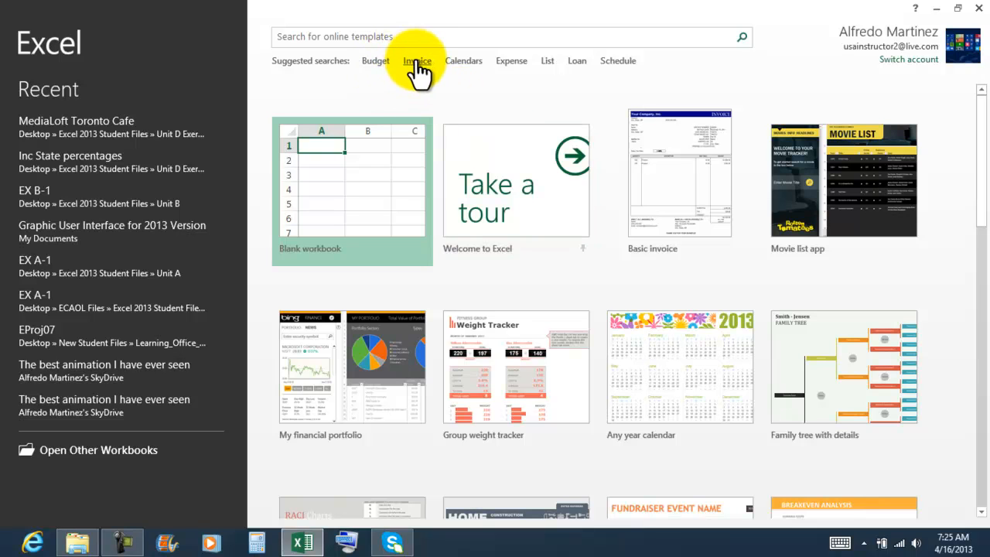
left_click(456, 91)
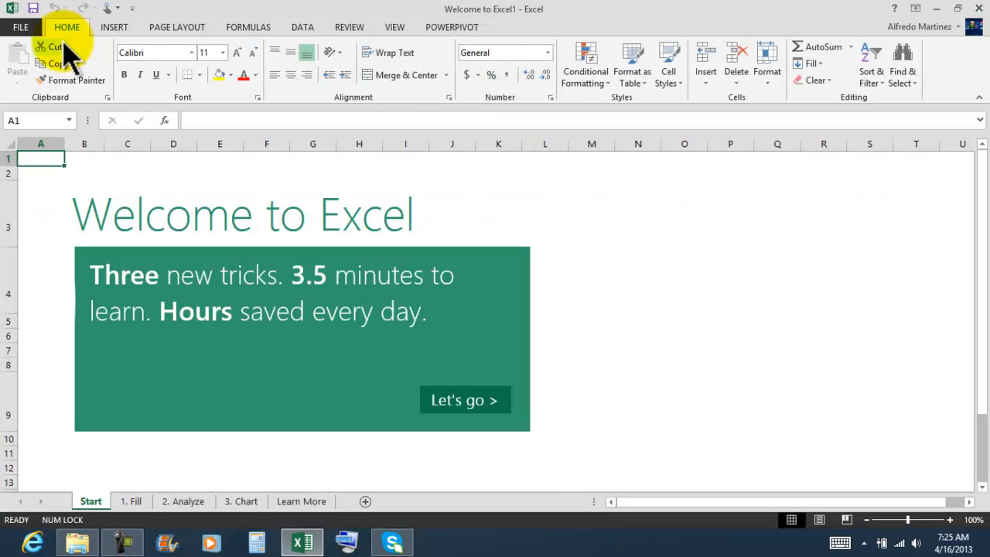
left_click(979, 9)
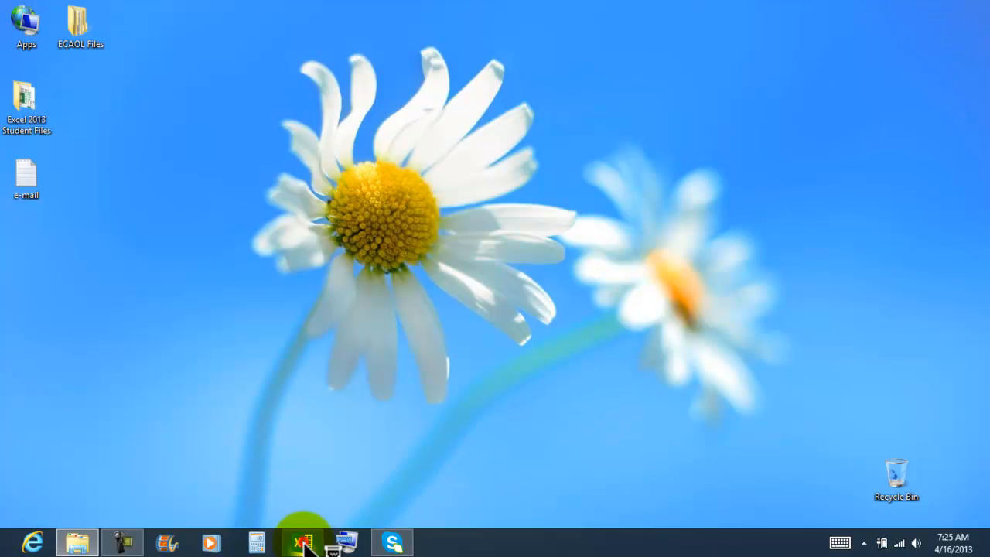
Open Excel, find the online loan templates and create a workbook from the "Loan amortization schedule" template.
left_click(304, 543)
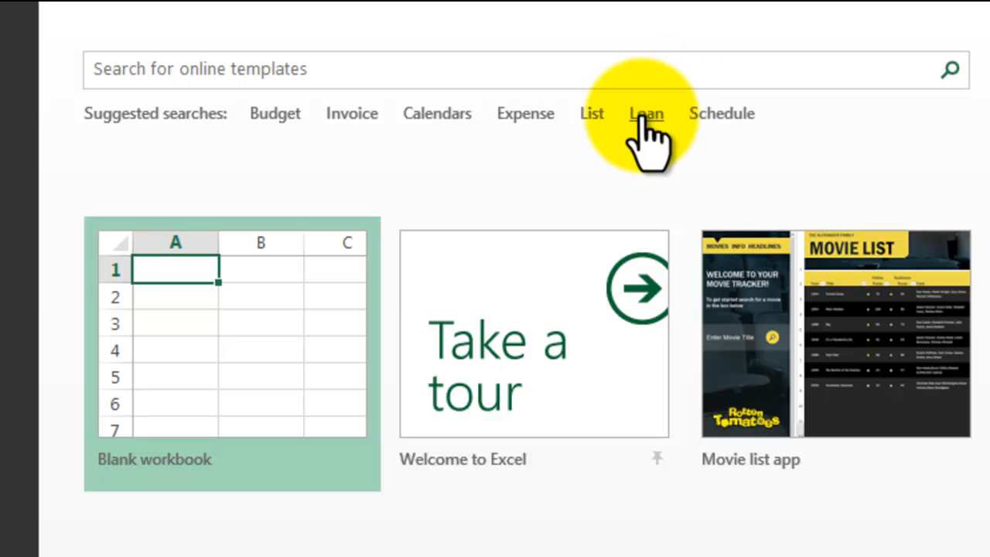
left_click(644, 116)
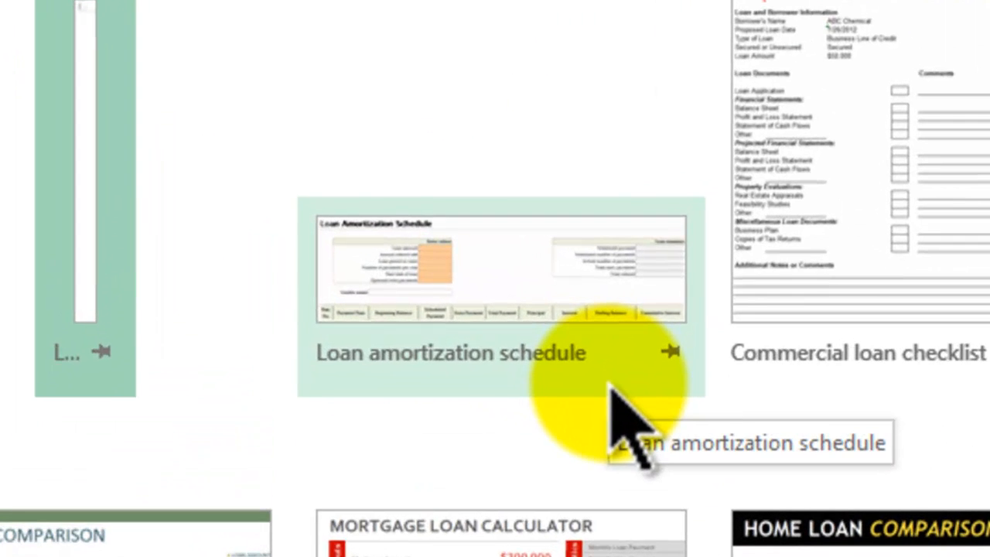
left_click(508, 352)
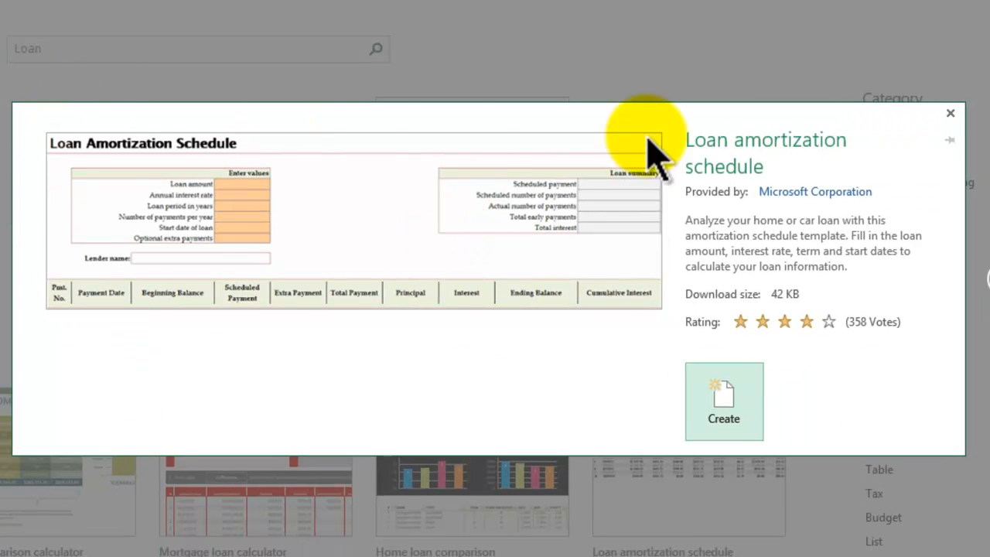
left_click(731, 408)
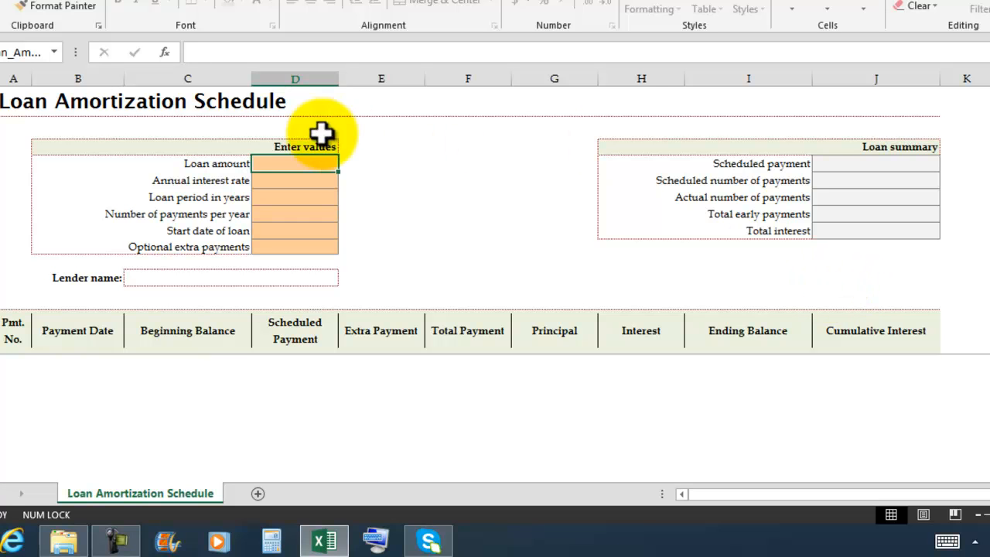
Enter 36,000 as the loan amount in the orange input values of the schedule.
left_click_drag(300, 164, 307, 249)
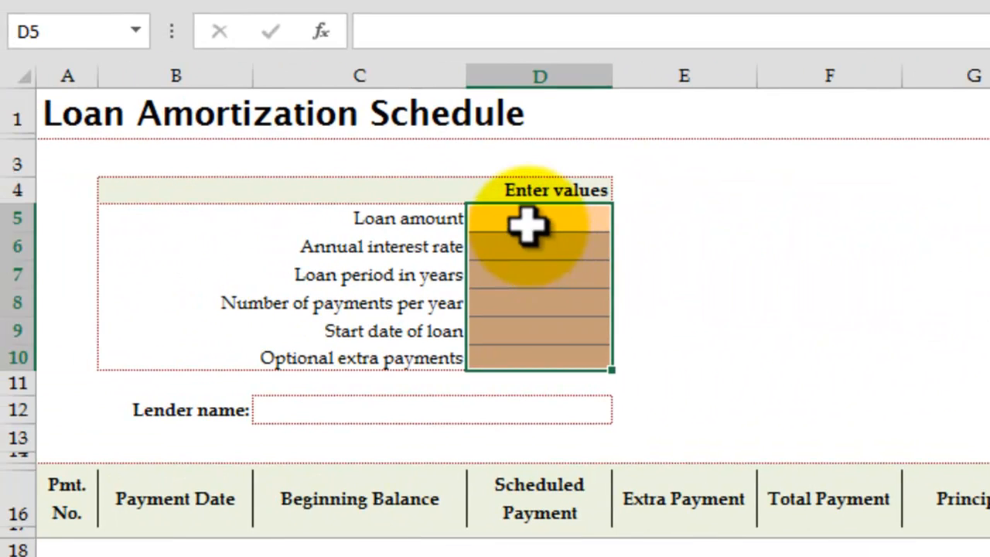
left_click(528, 220)
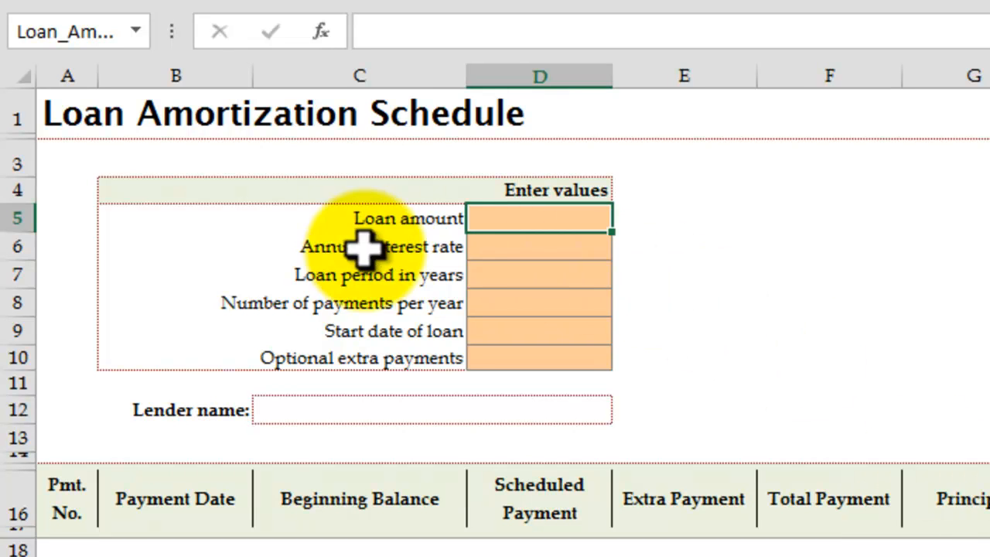
type("36")
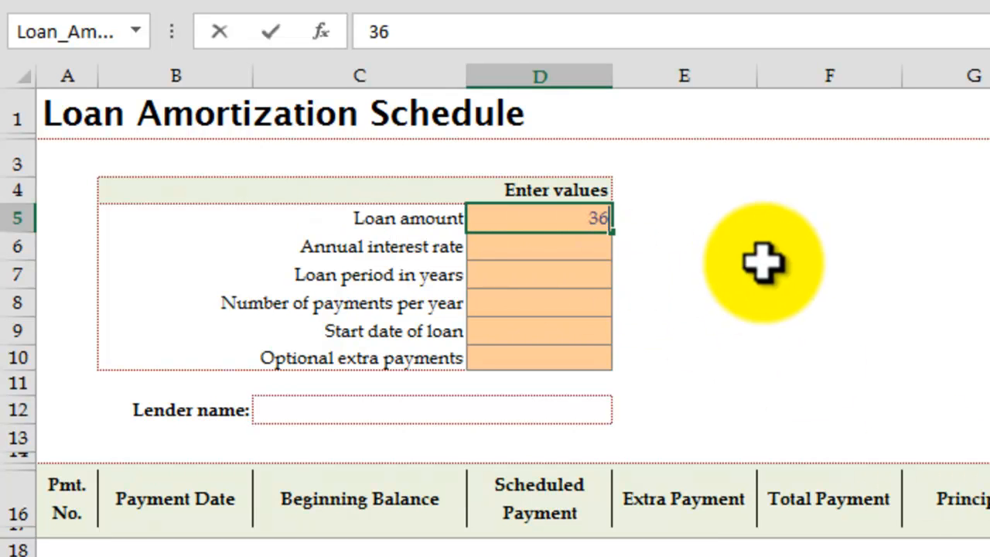
type(",000")
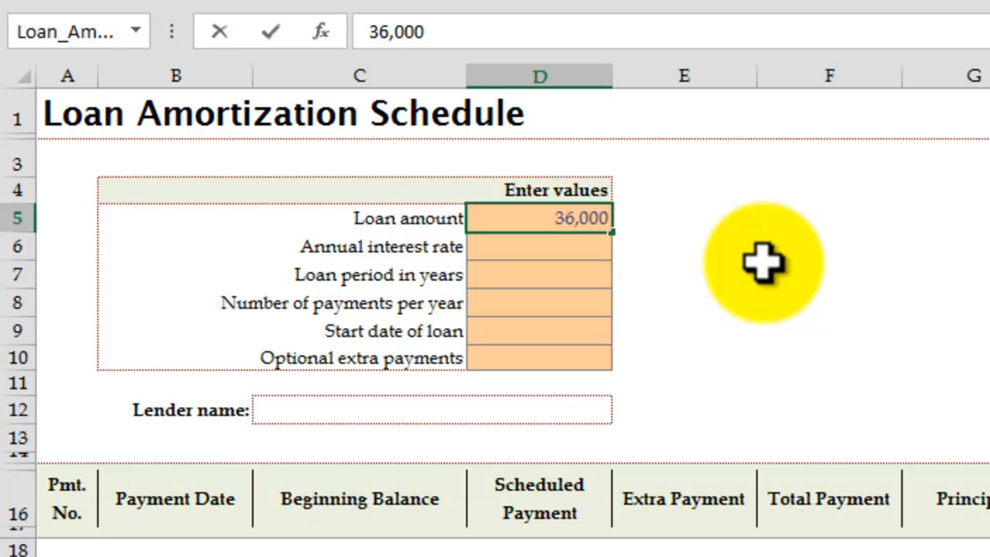
key("BackSpace")
key("BackSpace")
key("BackSpace")
key("BackSpace")
key("BackSpace")
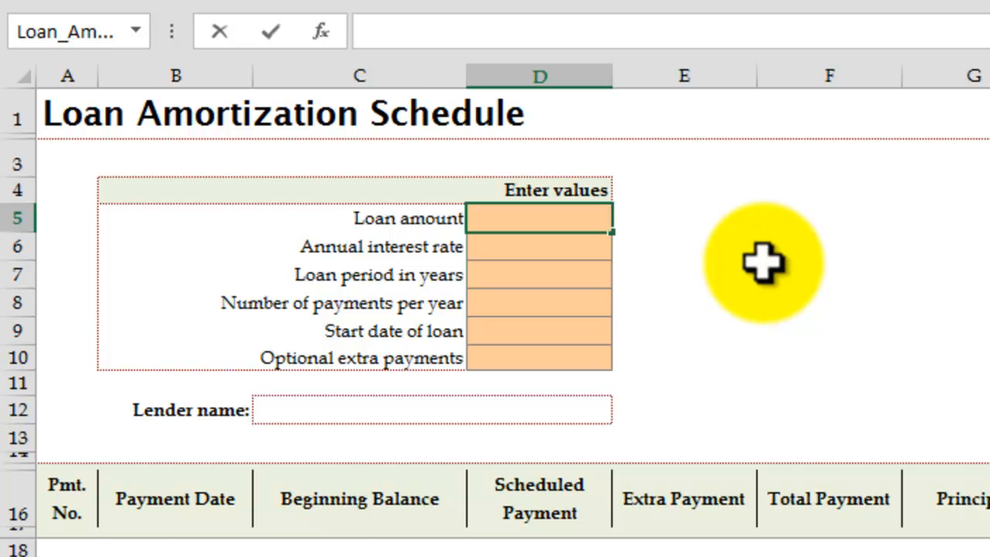
type("36,0")
type("000")
key("Return")
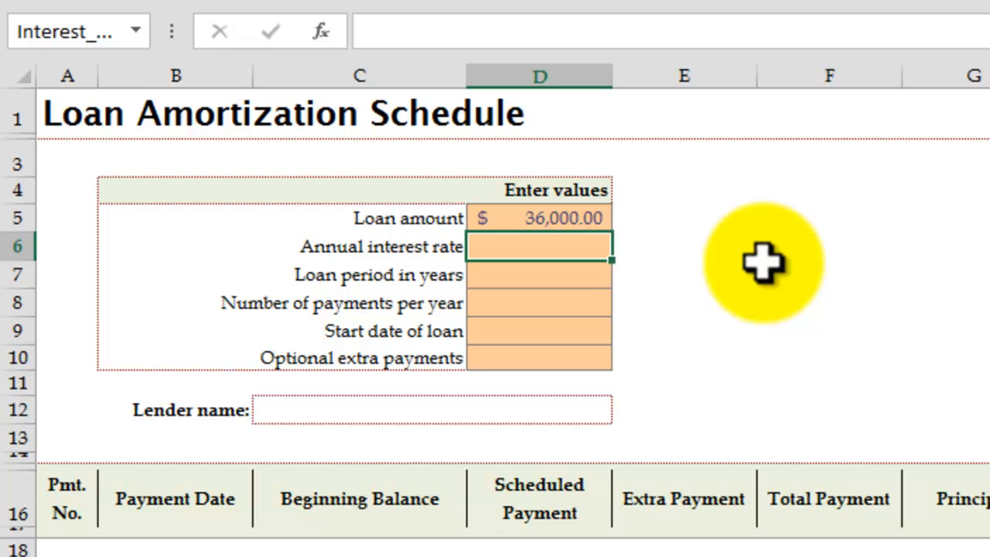
Set the annual interest rate to 2.3% and the loan period to 5 years.
type("2.3")
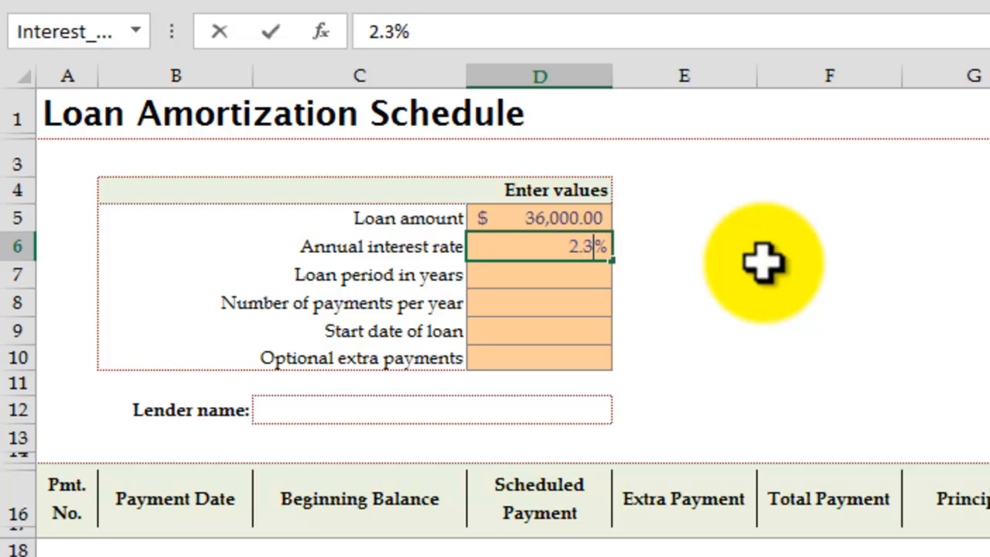
key("Return")
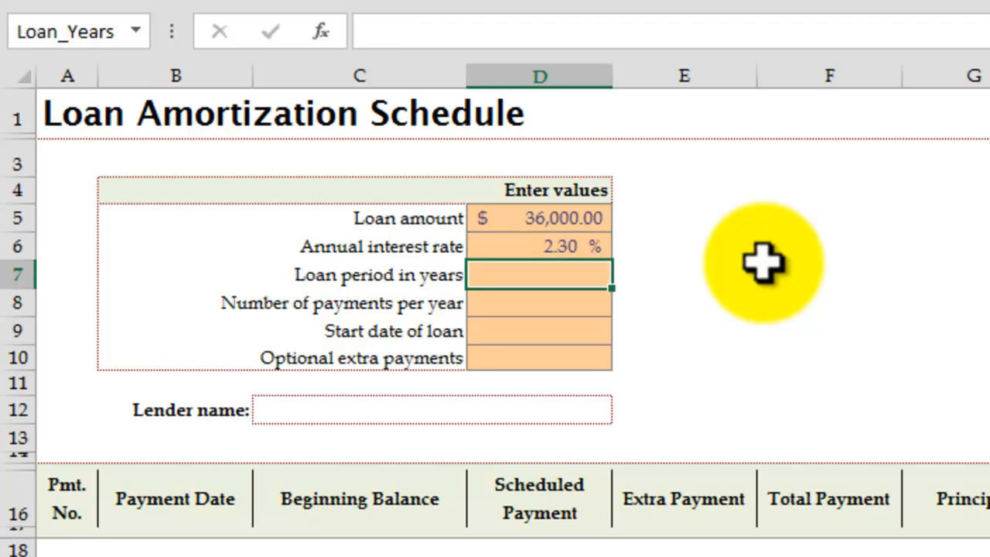
type("7")
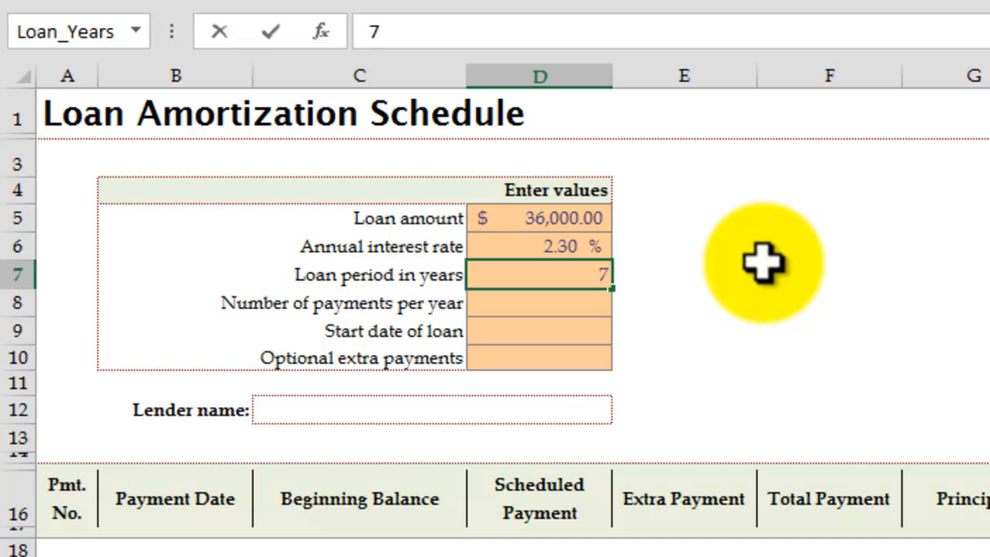
key("BackSpace")
type("5")
key("Return")
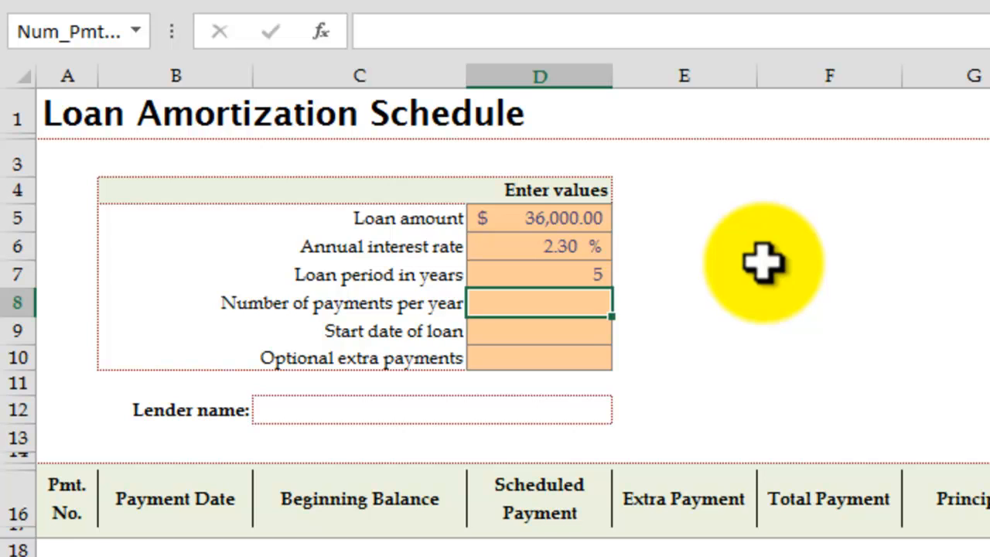
Set the number of payments per year to 12 and the loan's start date to 5-1-2013.
type("12")
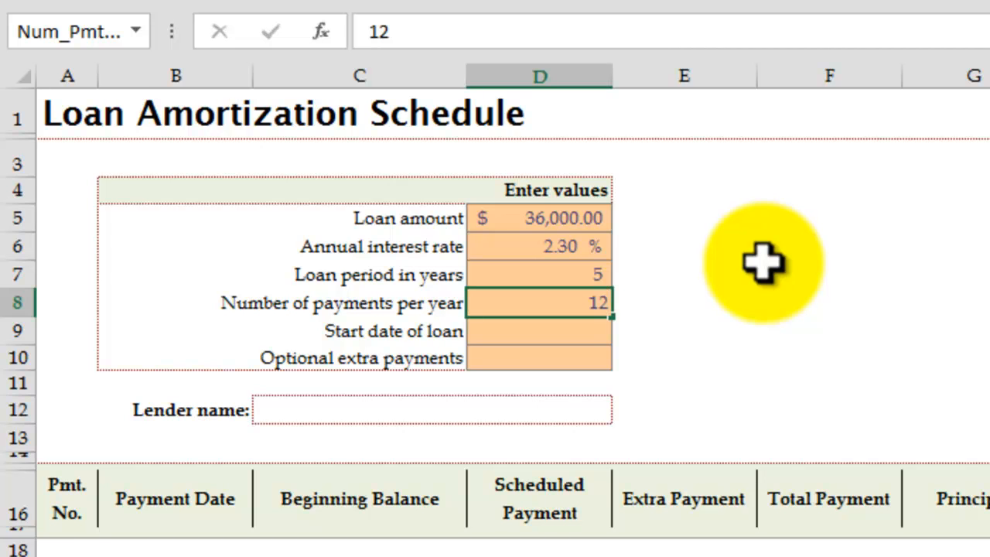
key("Return")
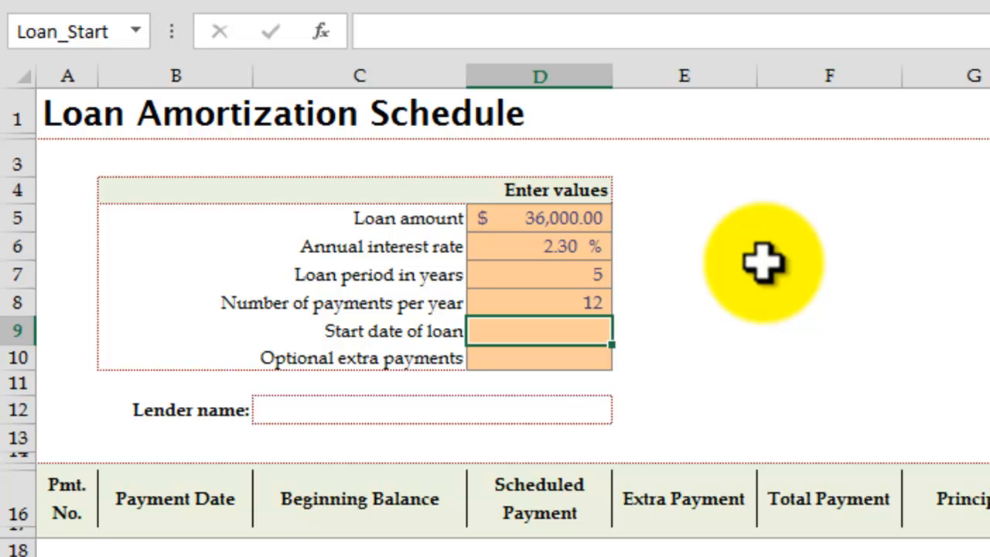
type("5-1-")
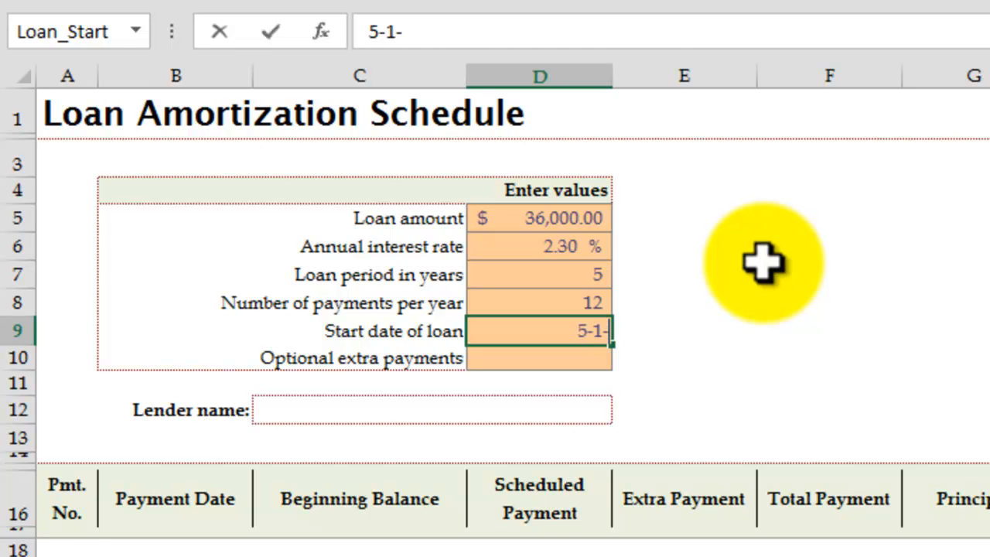
type("2013")
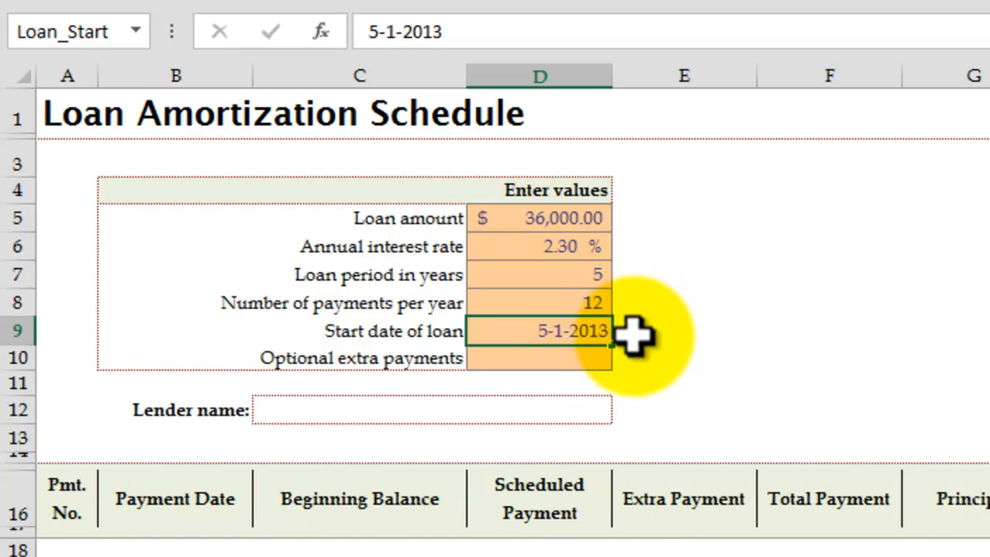
key("Return")
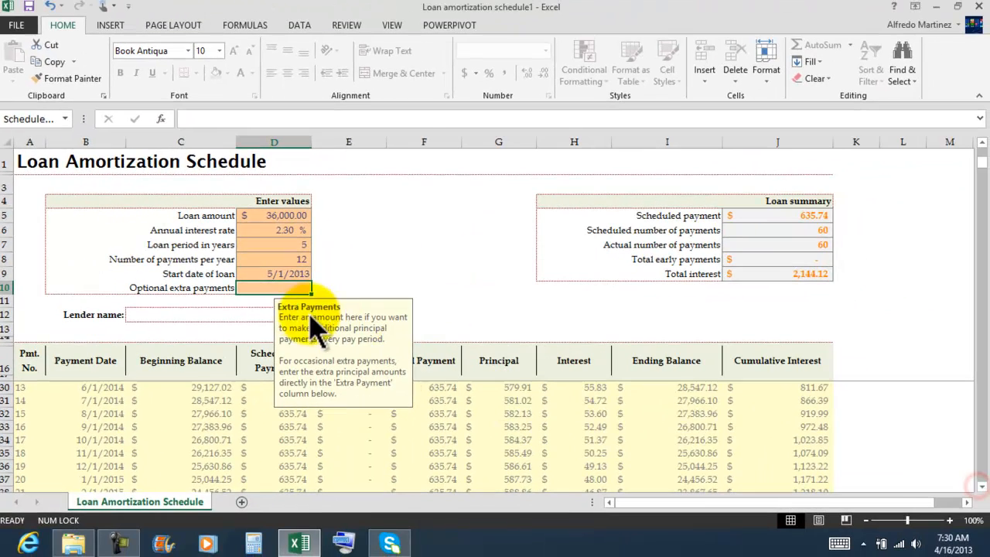
Review the start date and the generated payment rows from the first payment through the last one.
left_click(270, 273)
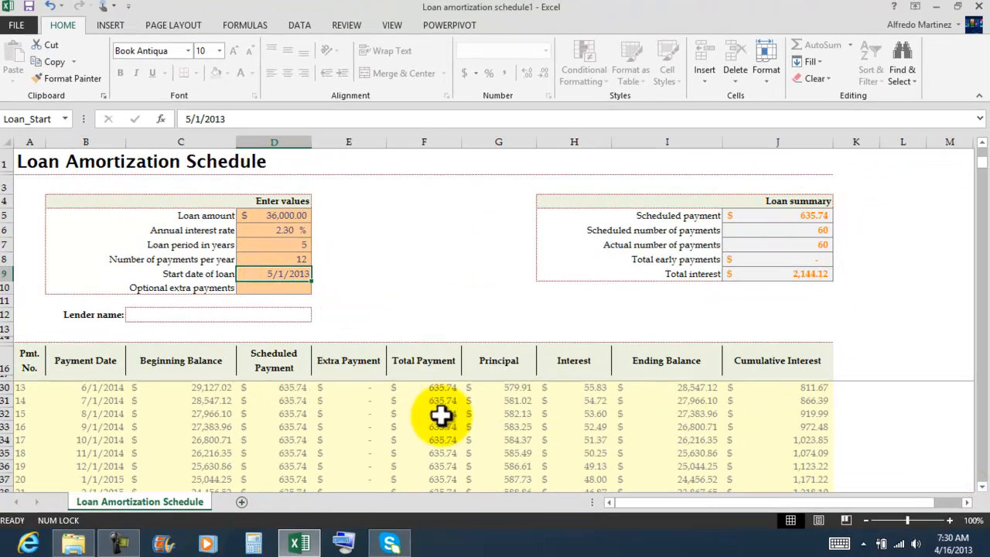
scroll(204, 410, "up", 4)
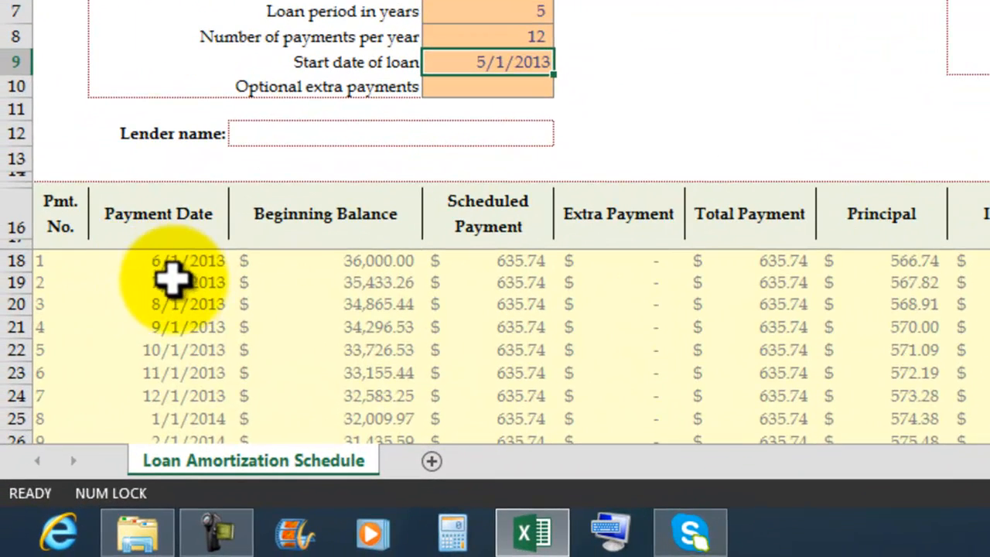
scroll(276, 267, "down", 19)
scroll(293, 294, "down", 3)
scroll(292, 293, "up", 5)
scroll(313, 409, "down", 1)
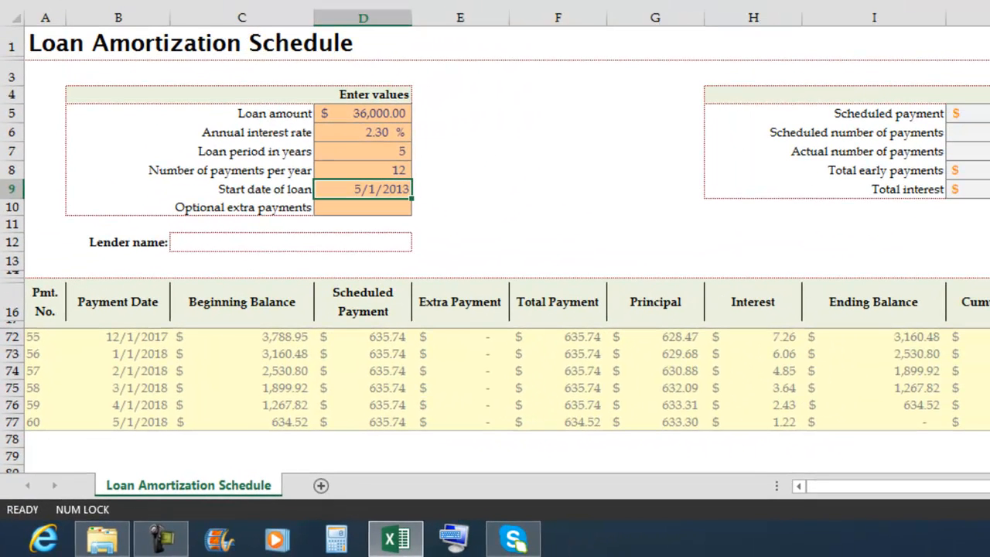
scroll(494, 379, "up", 18)
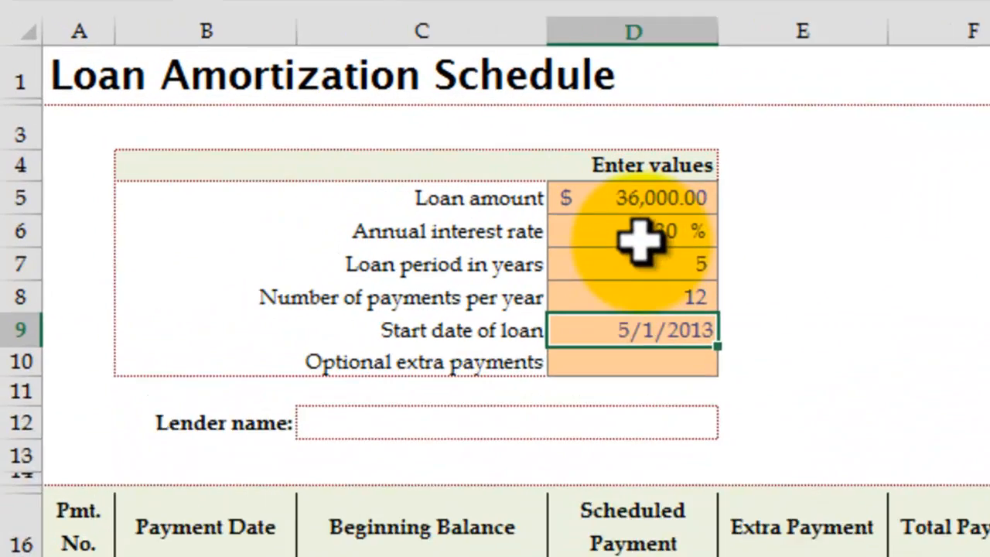
Try an annual interest rate of 0.0% in the loan's input values.
left_click(368, 133)
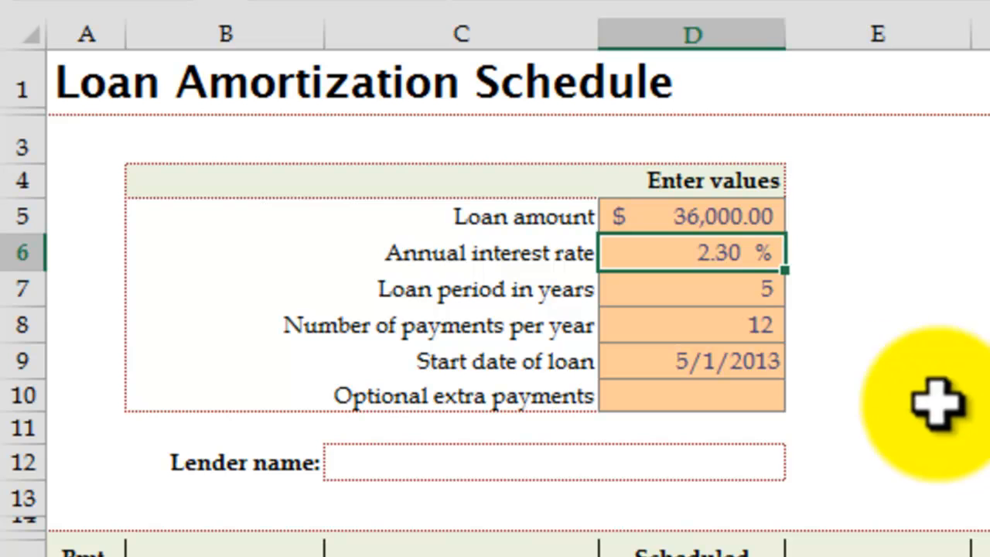
type("0.0")
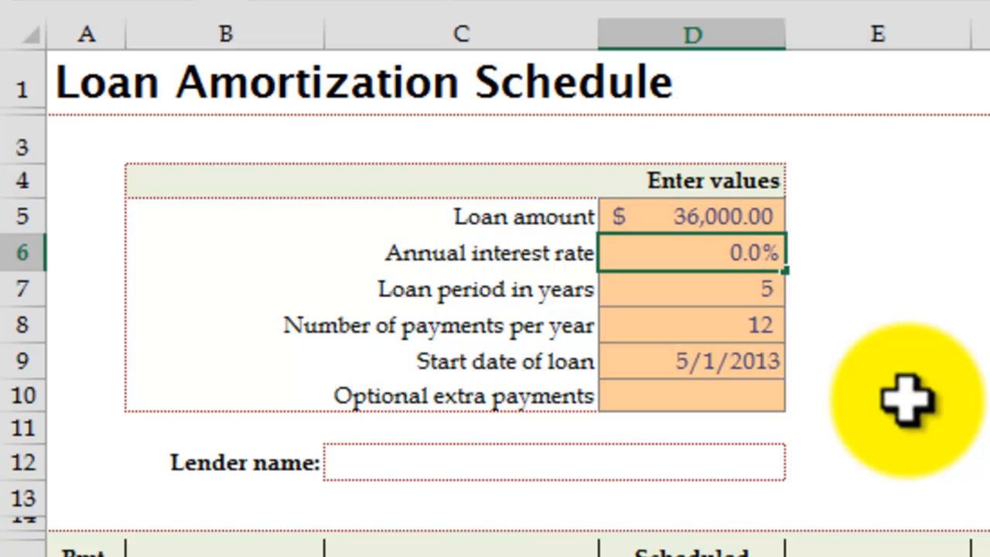
key("Return")
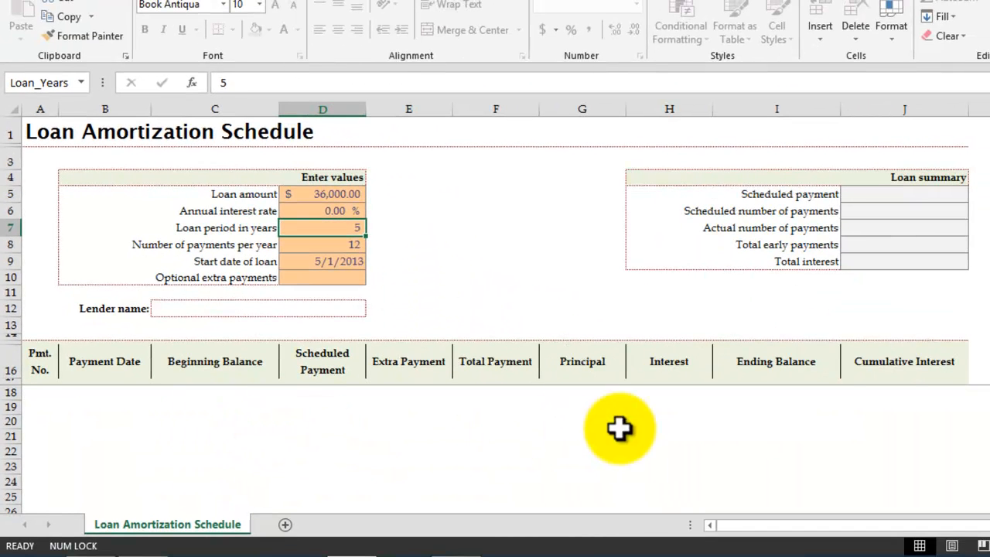
Try entering .3 as the annual interest rate.
left_click(320, 212)
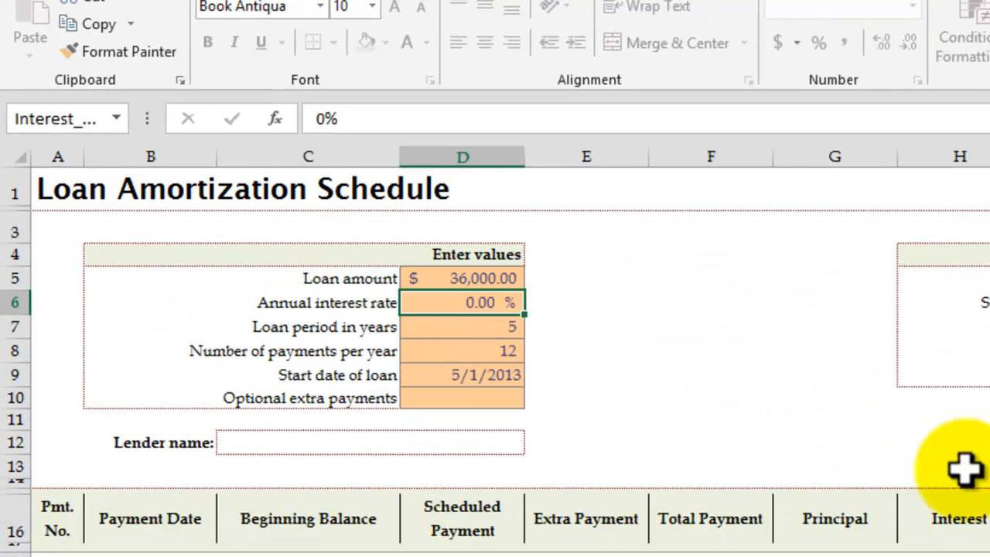
type(".3")
key("Return")
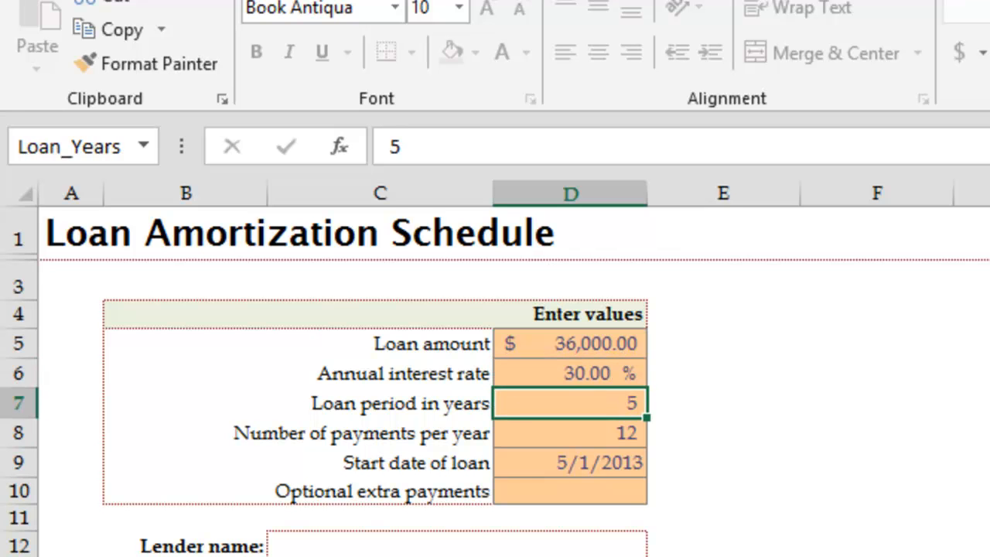
Correct the annual interest rate to 0.3%.
left_click(611, 372)
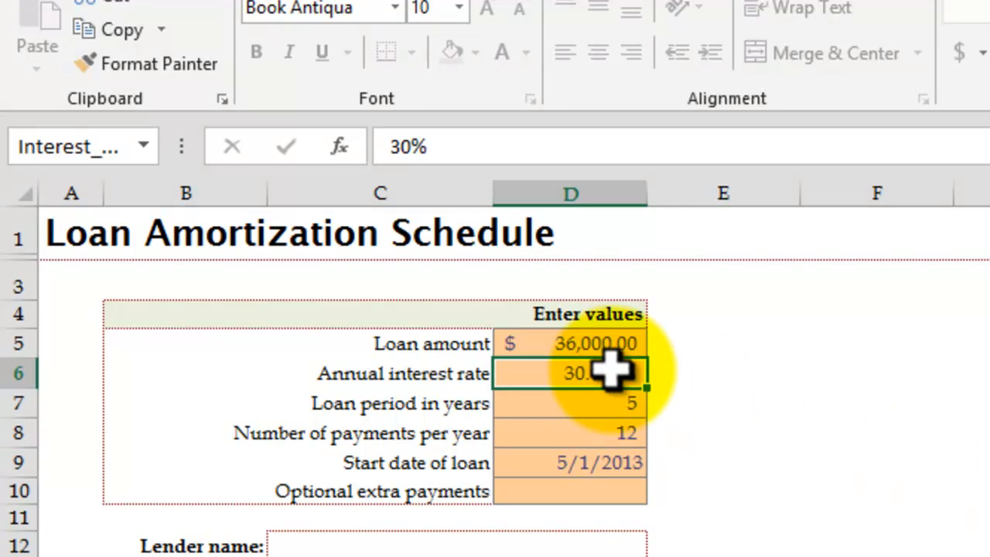
double_click(611, 373)
key("BackSpace")
key("BackSpace")
type("00.3")
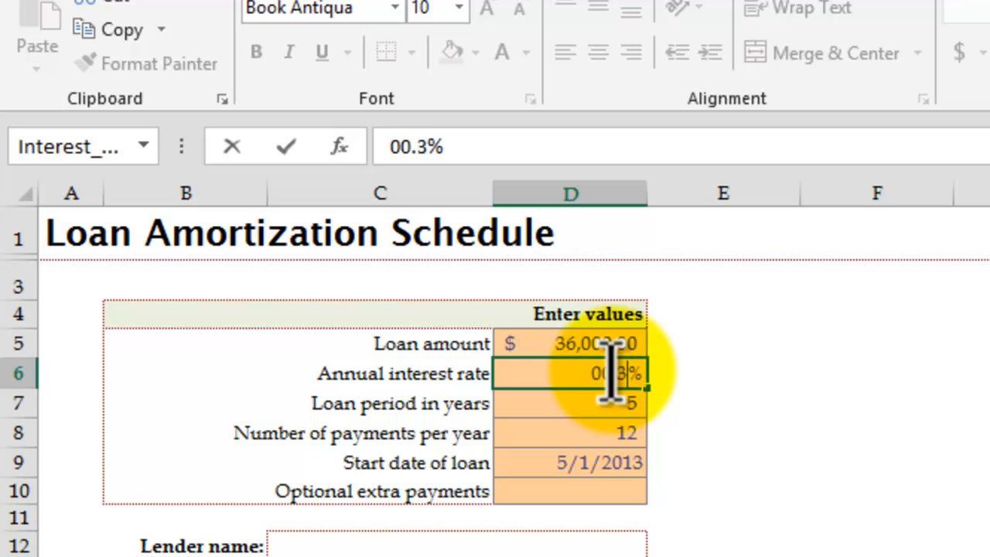
key("Return")
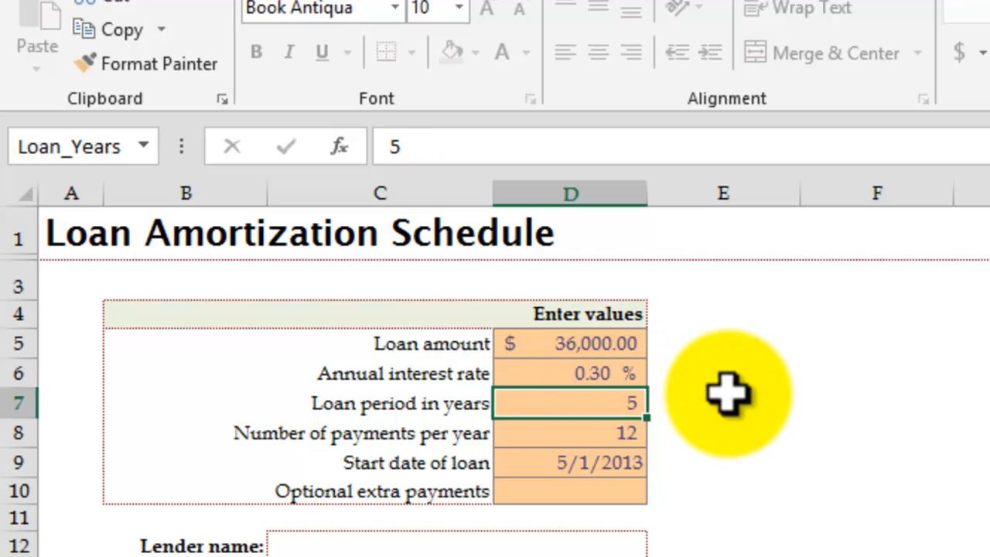
Set the loan's annual interest rate to 20%.
left_click(622, 375)
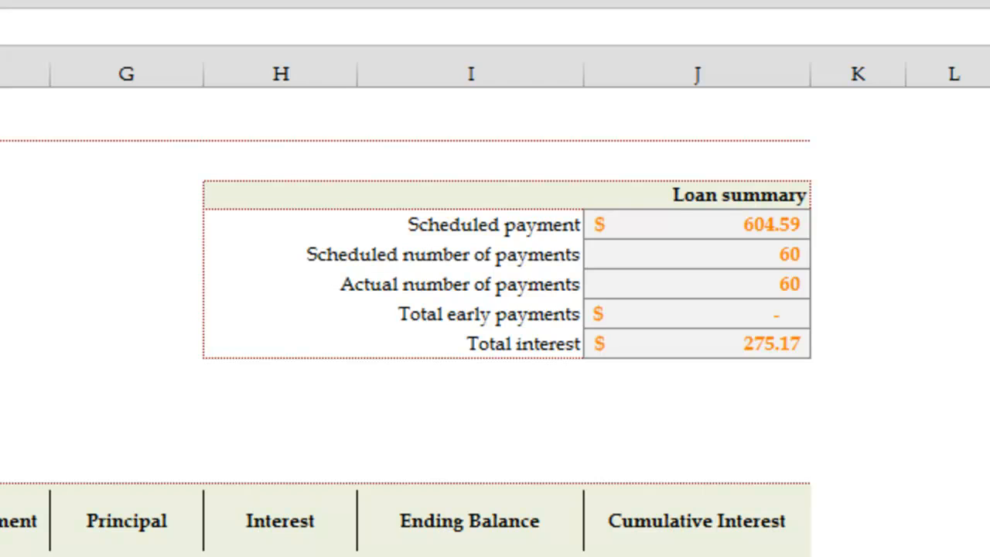
key("Return")
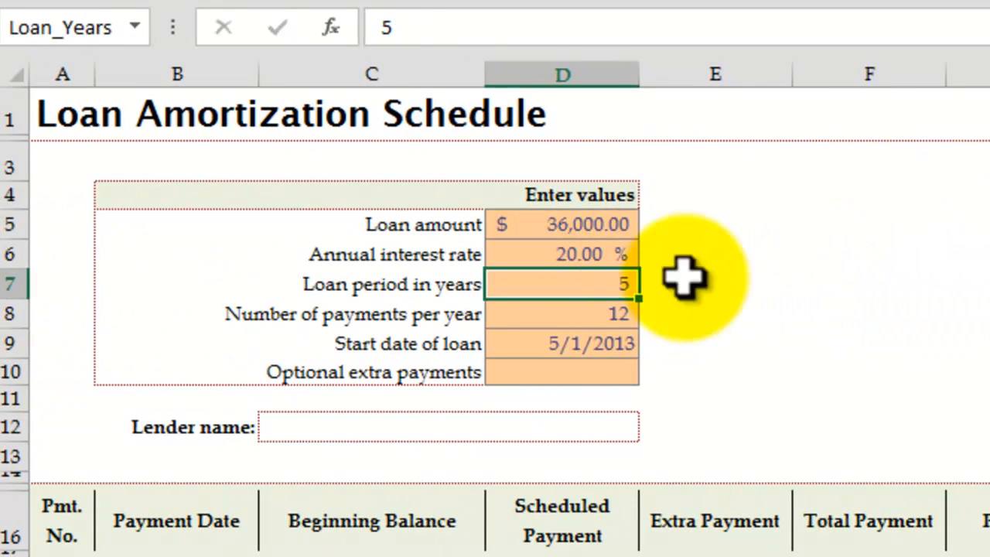
left_click(594, 254)
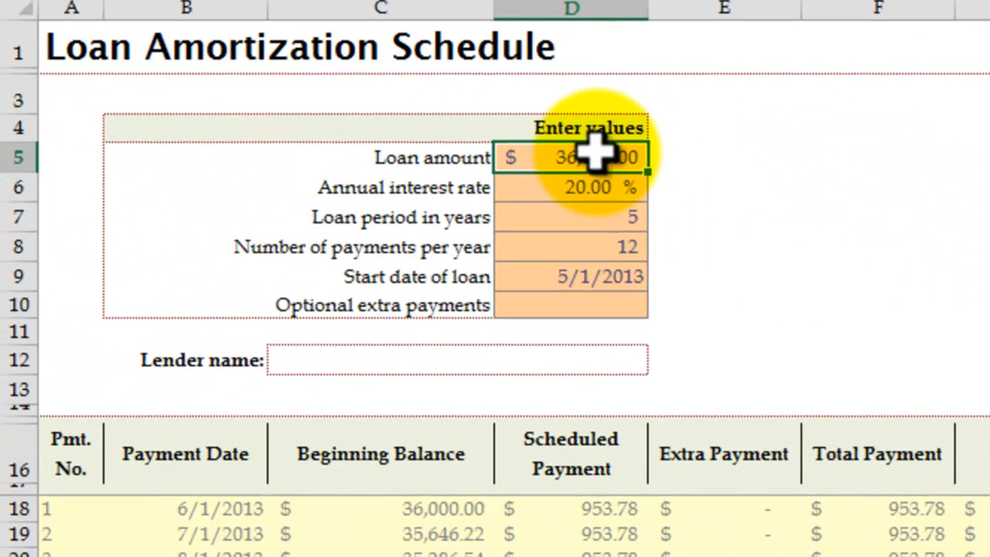
Set the loan amount to $350,000 in the input values.
double_click(594, 153)
type("350")
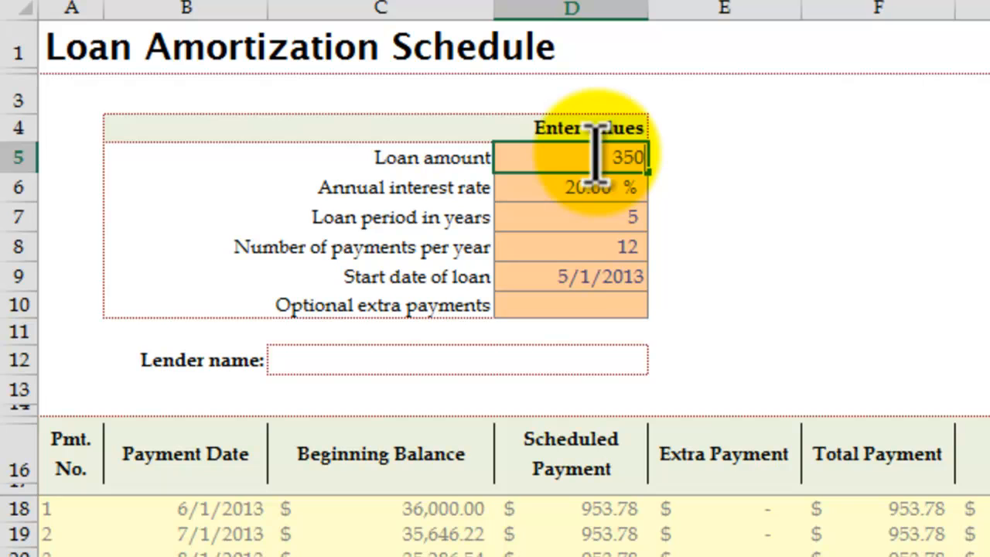
type(",0000")
key("Return")
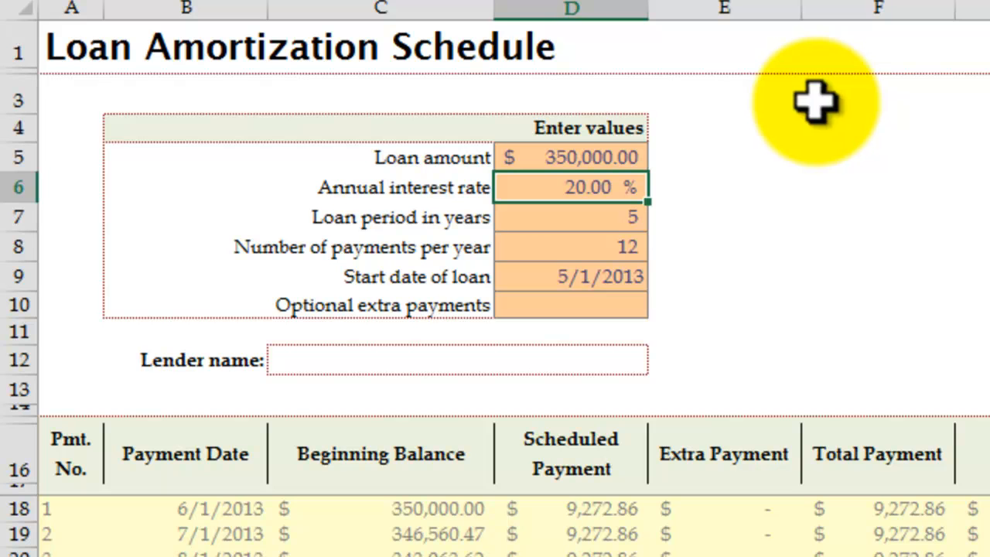
Set the annual interest rate to 2% for the $350,000 loan.
double_click(594, 185)
type(".3")
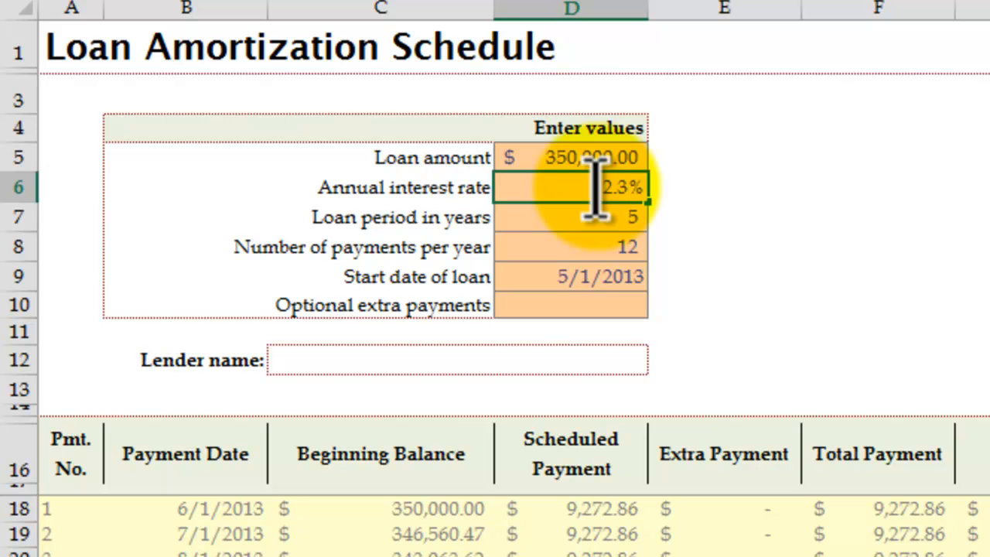
key("BackSpace")
key("BackSpace")
key("Return")
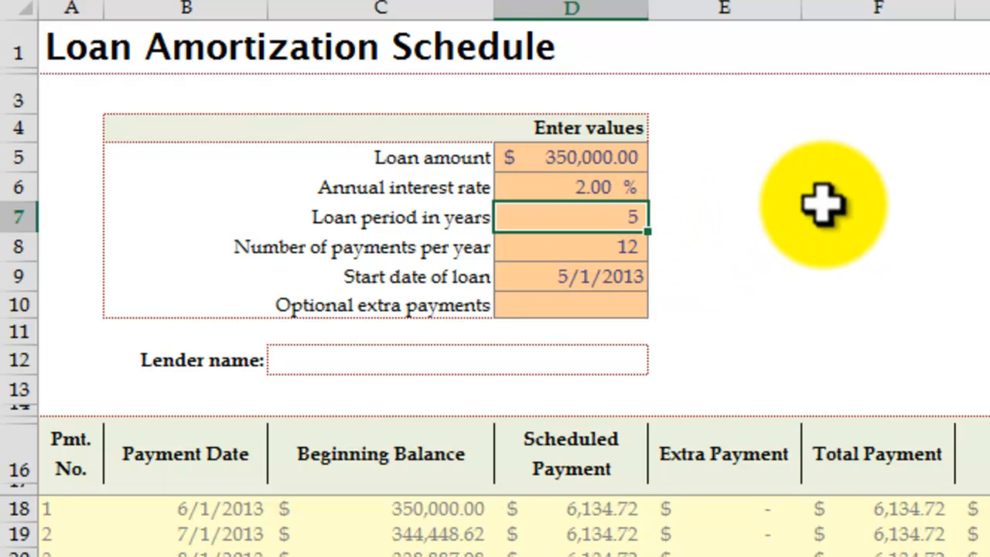
Set the loan period to 30 years.
type("30")
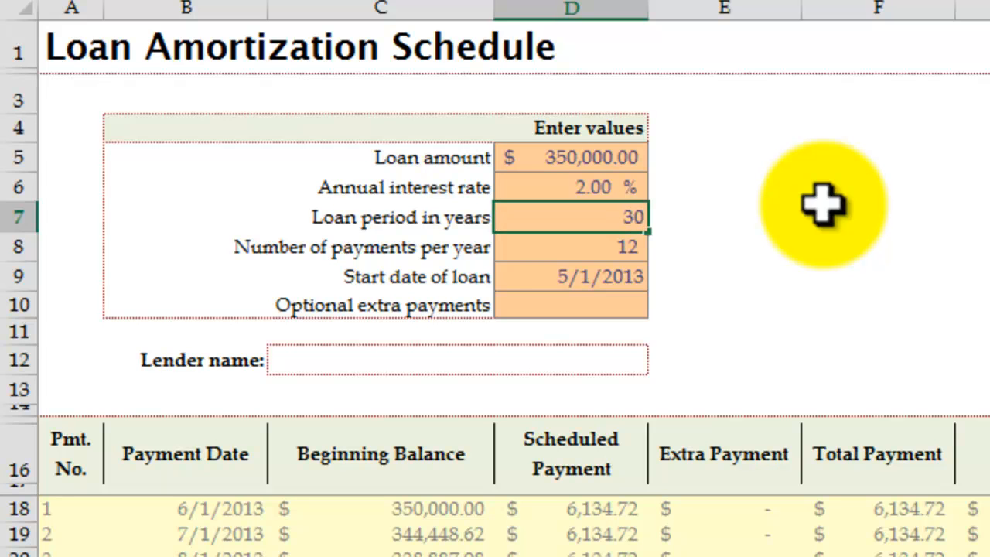
key("Return")
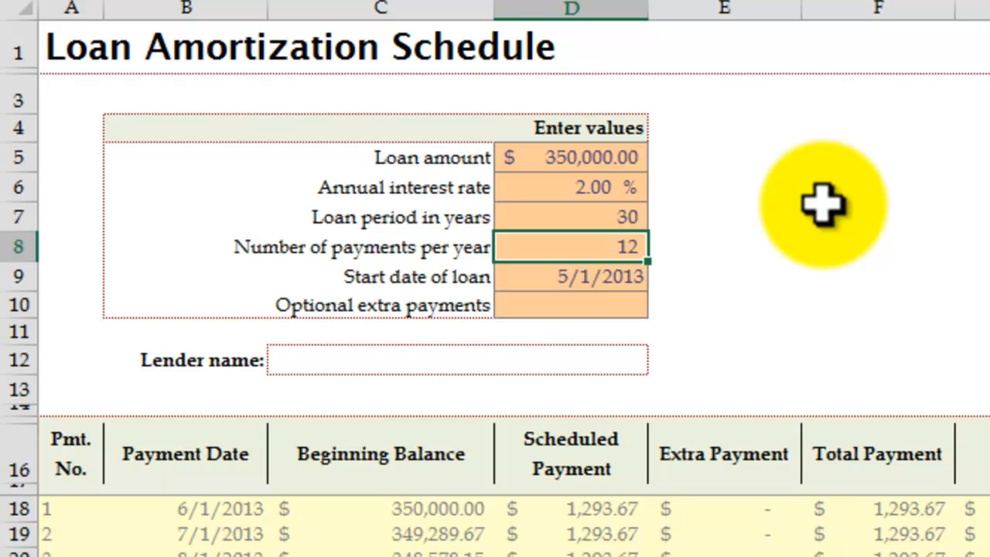
left_click(578, 278)
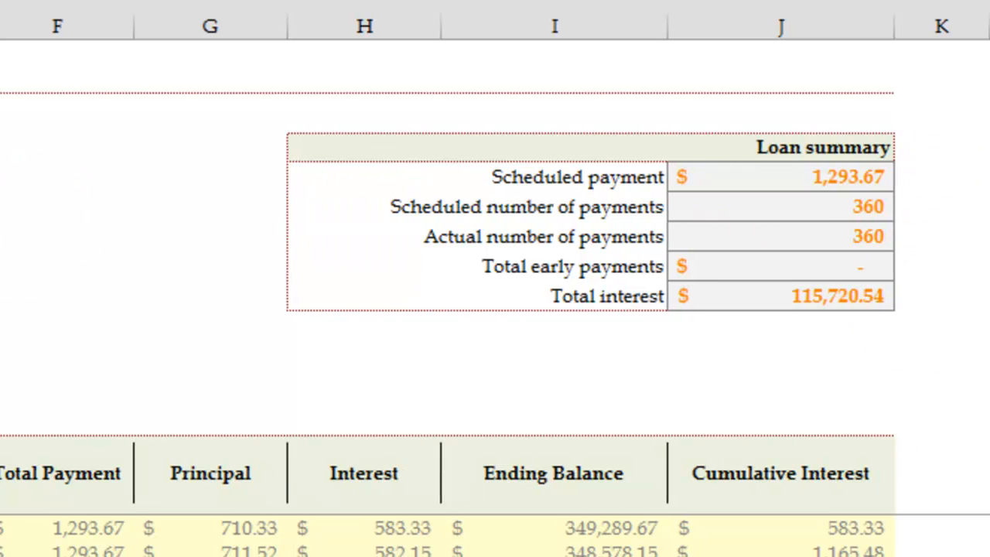
Set the annual interest rate to 5% for the 30-year loan.
left_click(207, 180)
left_click(198, 211)
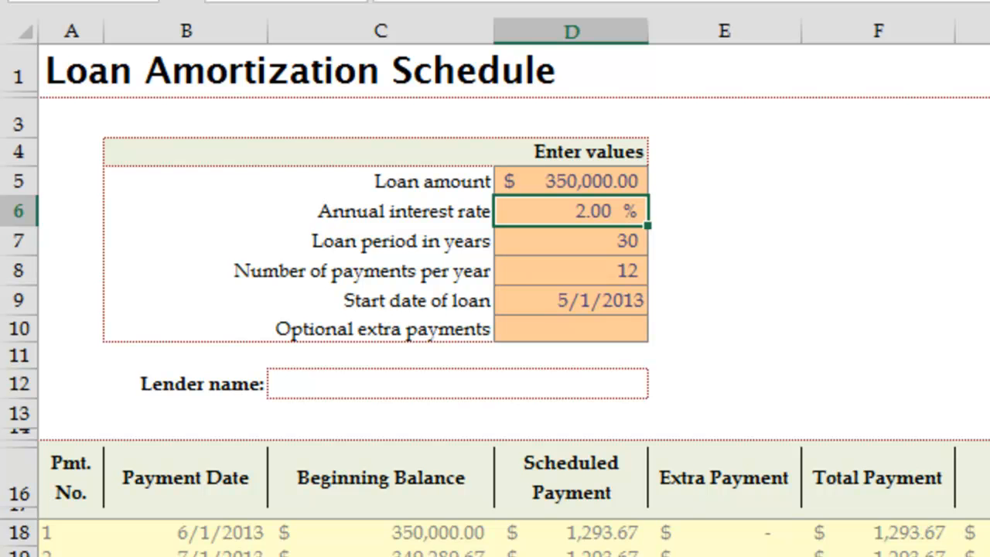
type("5")
key("Return")
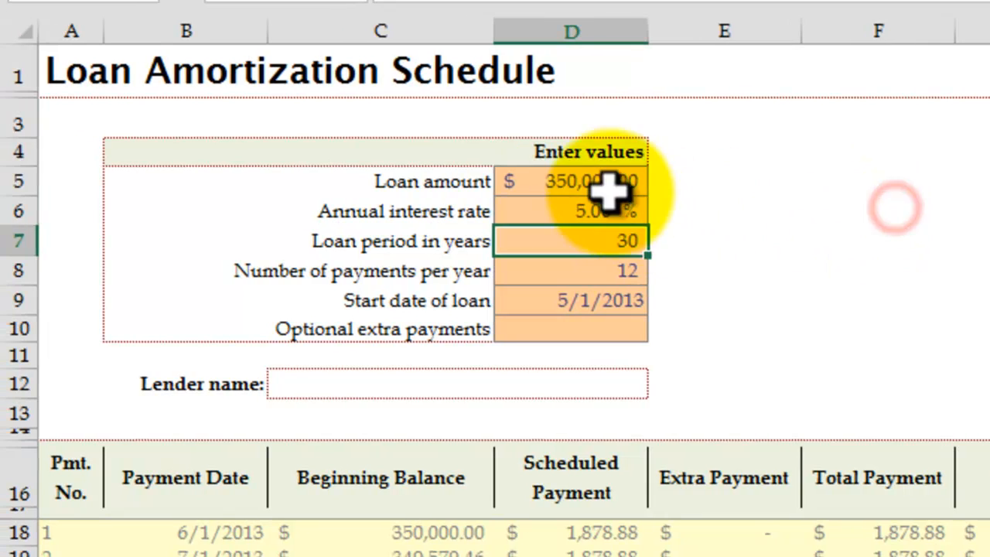
Set the loan amount to $150,000 and the annual interest rate to 2.5%.
left_click(589, 184)
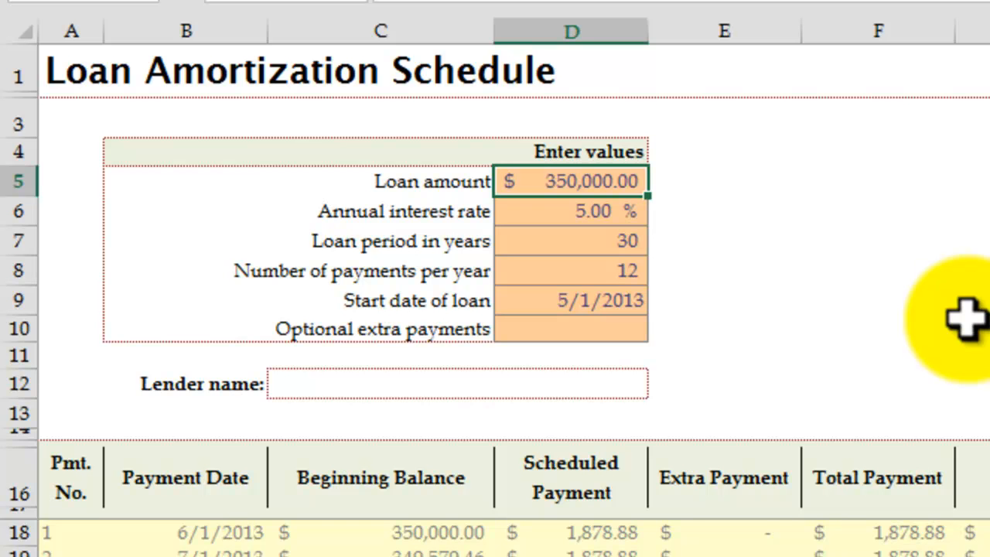
type("150000")
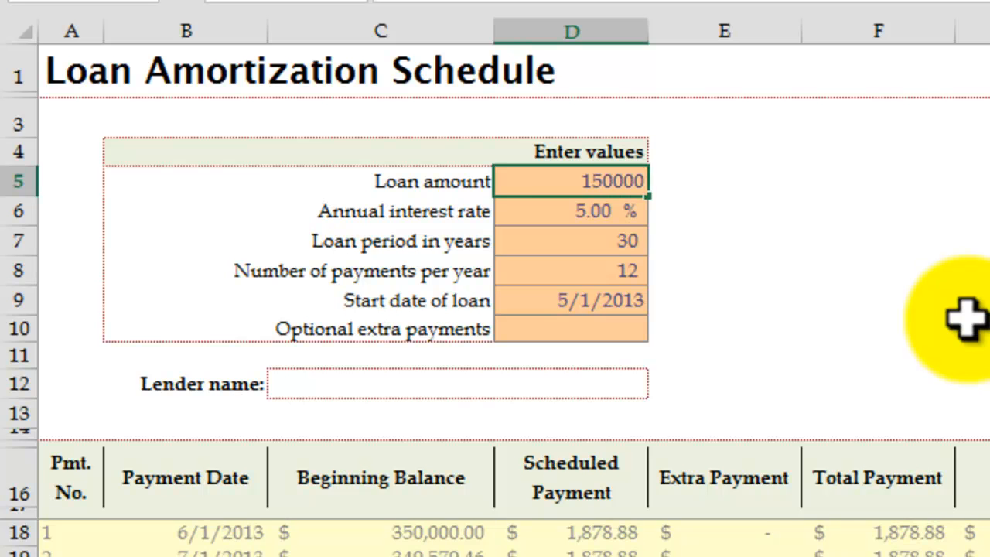
key("Return")
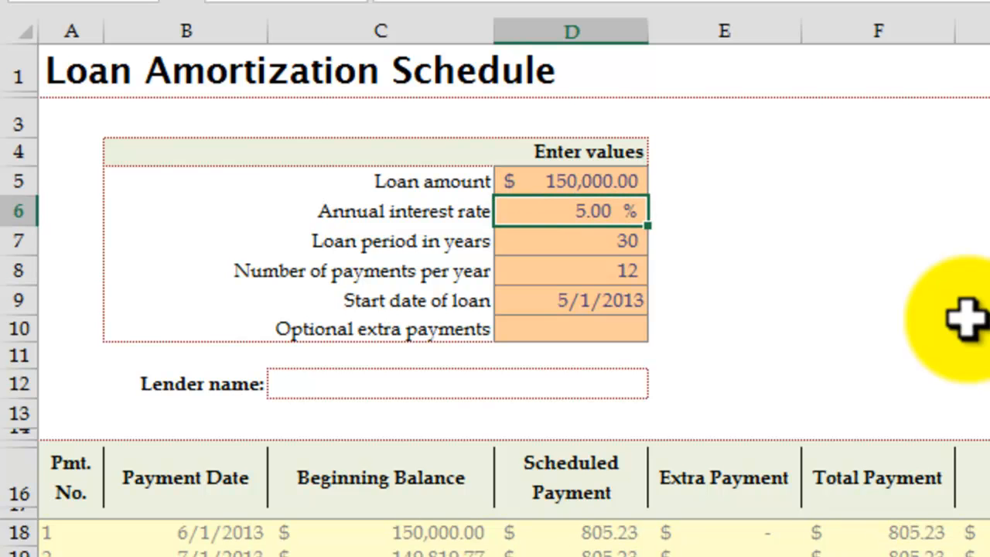
type("2.5")
key("Return")
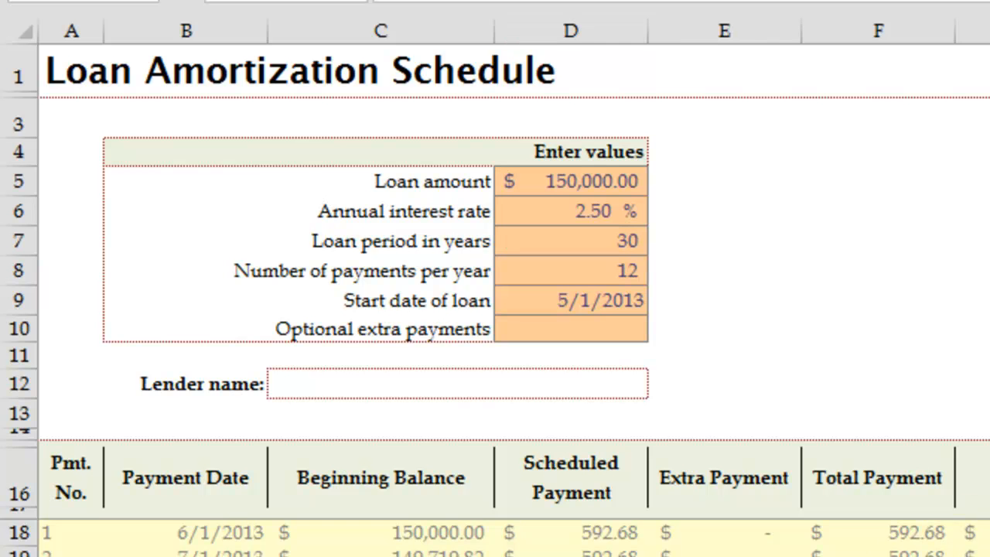
Set the loan period to 5 years for the $150,000 loan.
left_click(570, 240)
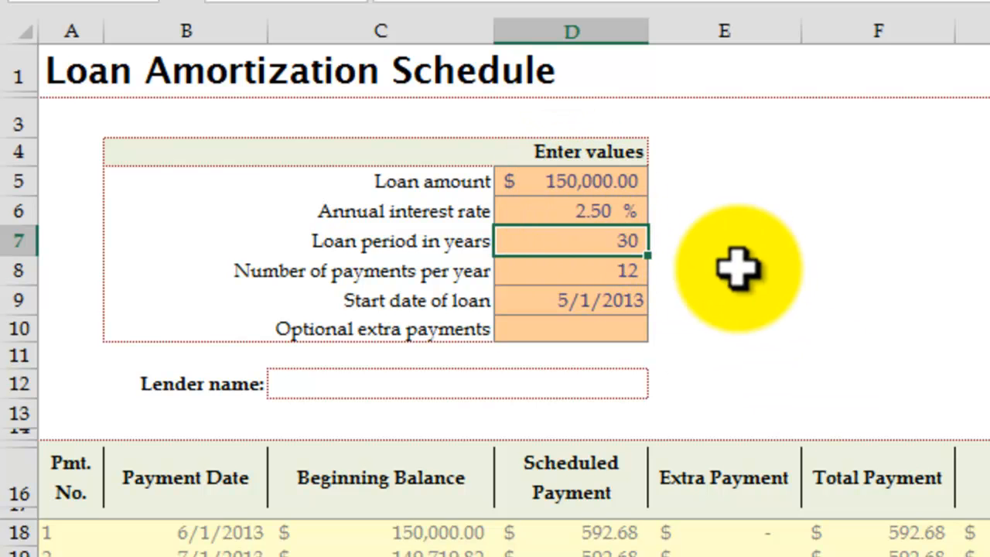
left_click(630, 212)
left_click(590, 249)
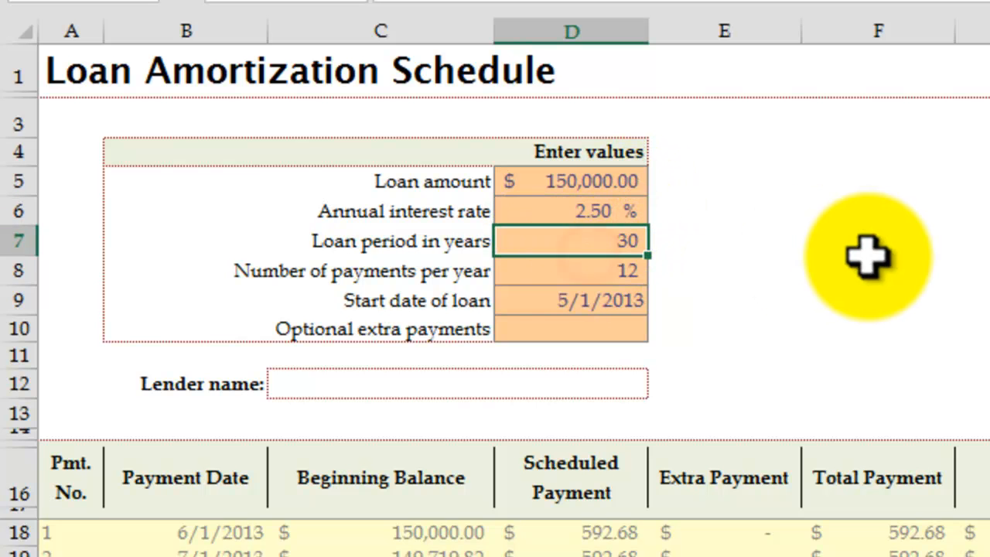
type("5")
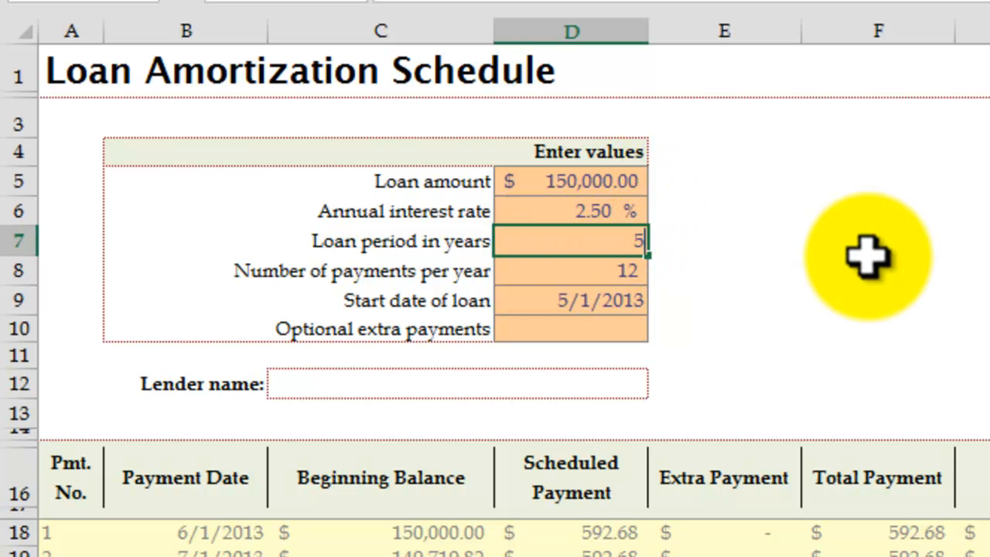
key("Return")
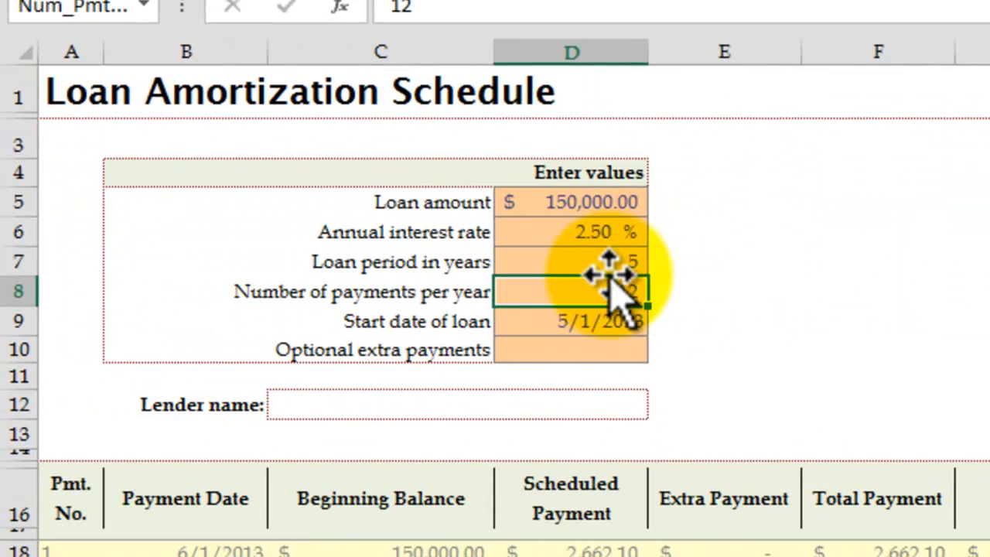
Set the loan period to 15 years for the $150,000 loan.
left_click(579, 260)
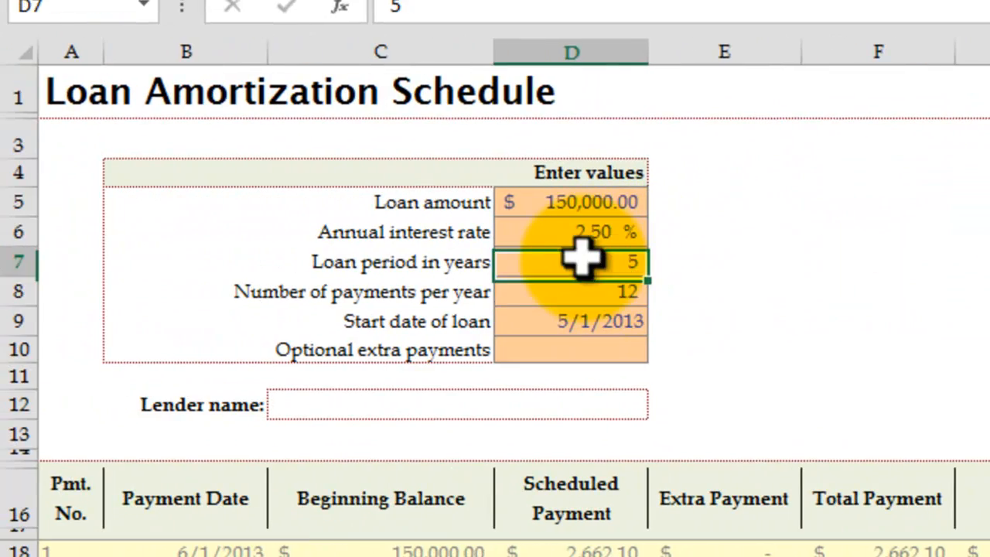
type("15")
key("Return")
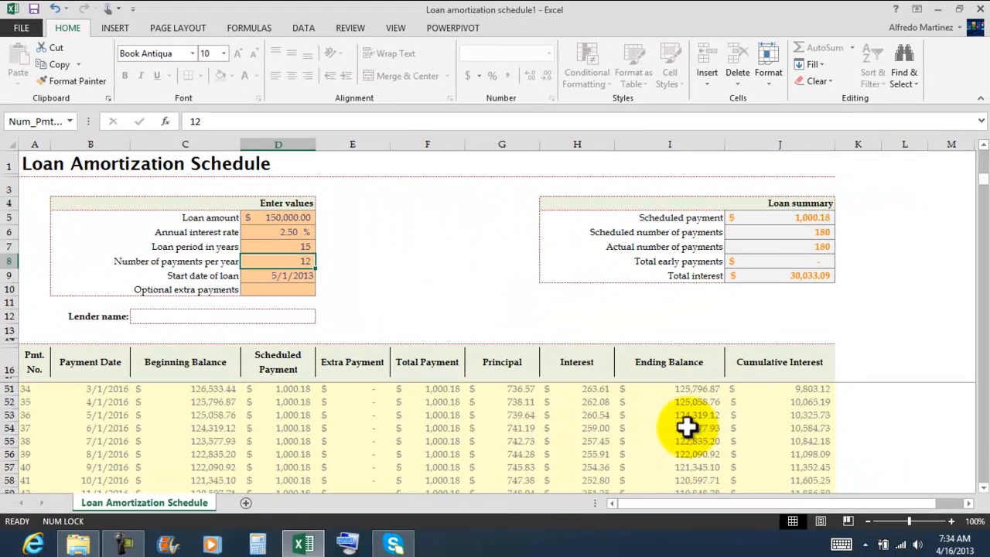
Enter 100 as the optional extra payment in the loan's input values.
scroll(672, 423, "up", 10)
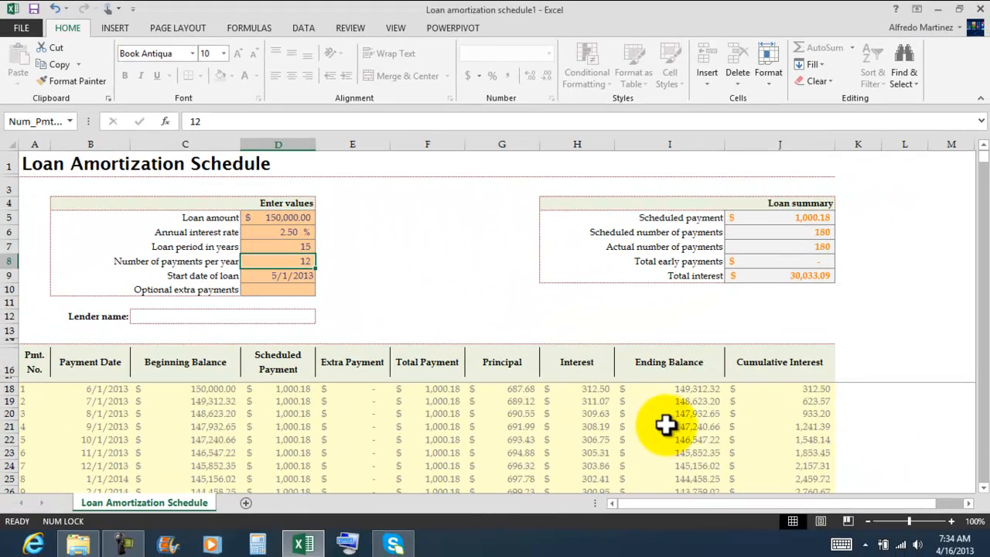
left_click(276, 289)
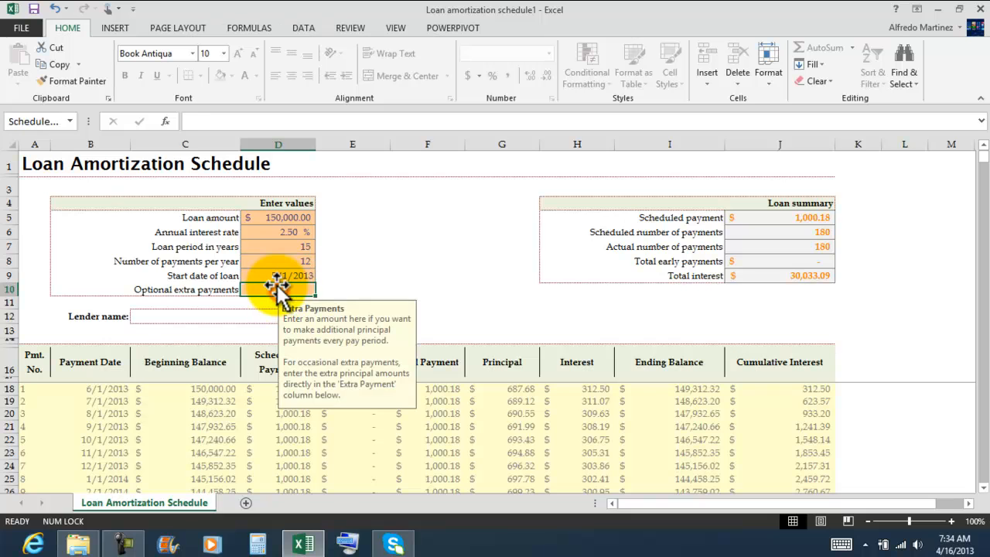
type("100")
key("Return")
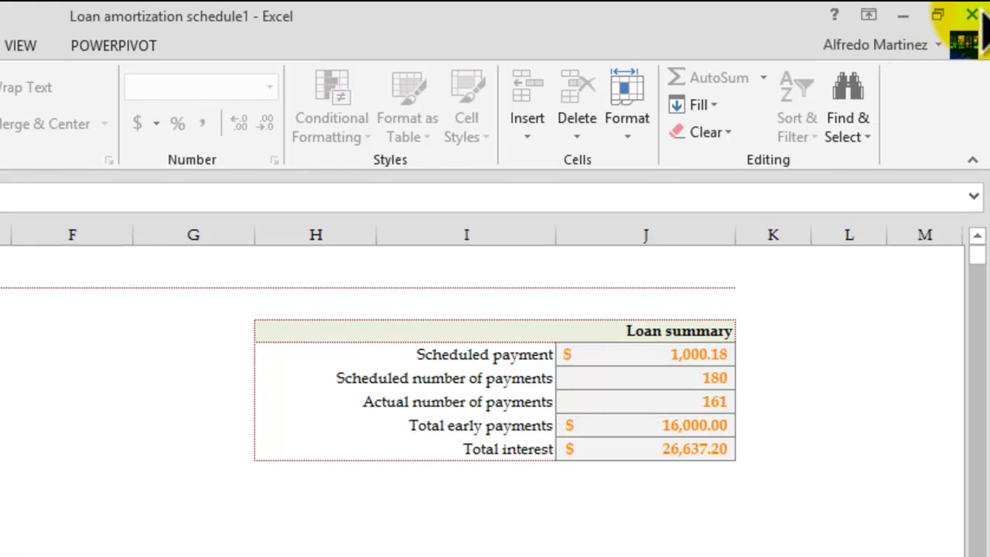
Close the loan amortization workbook without saving the changes.
left_click(968, 10)
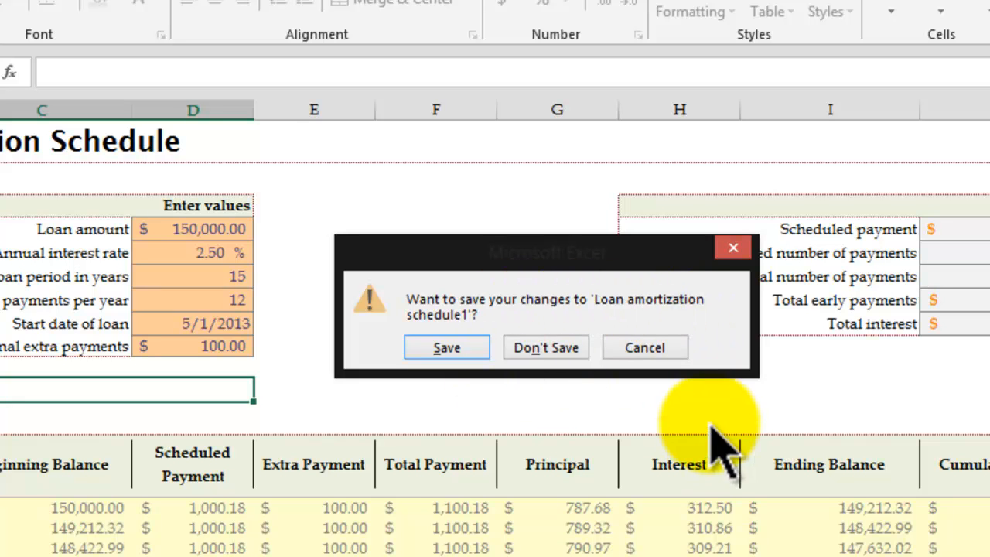
left_click(557, 349)
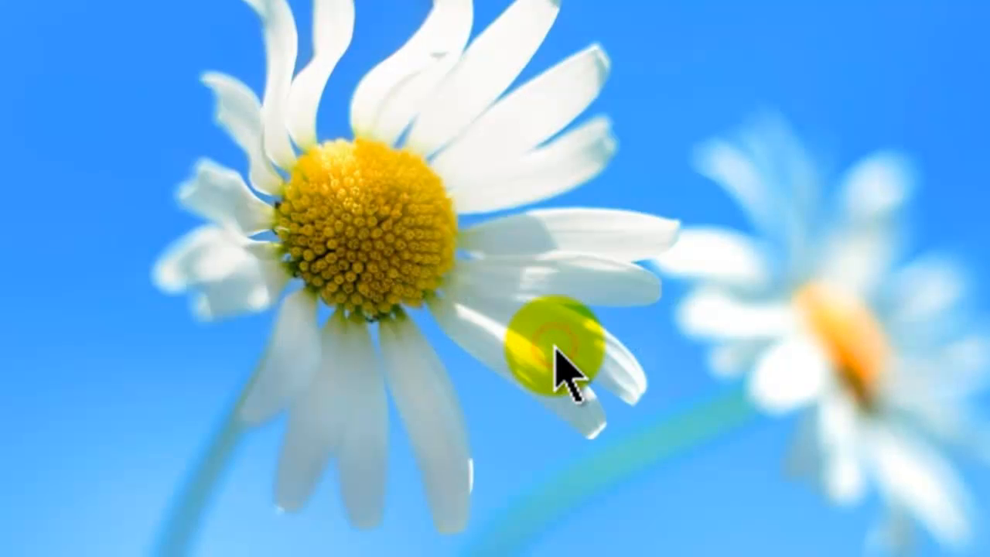